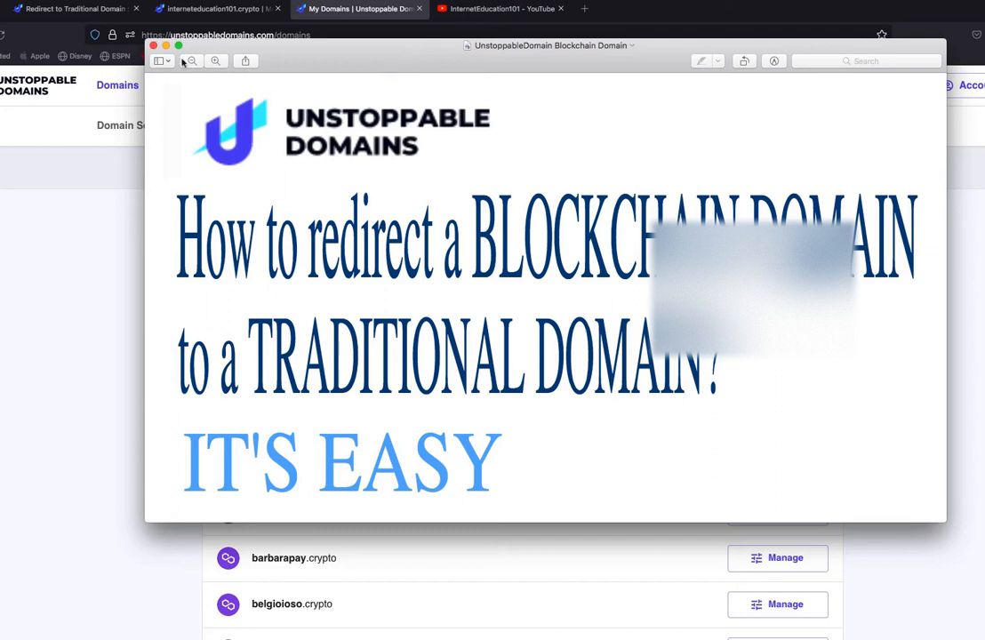
Close the title image and view the InternetEducation101 YouTube channel page that serves as the redirect destination.
left_click(153, 46)
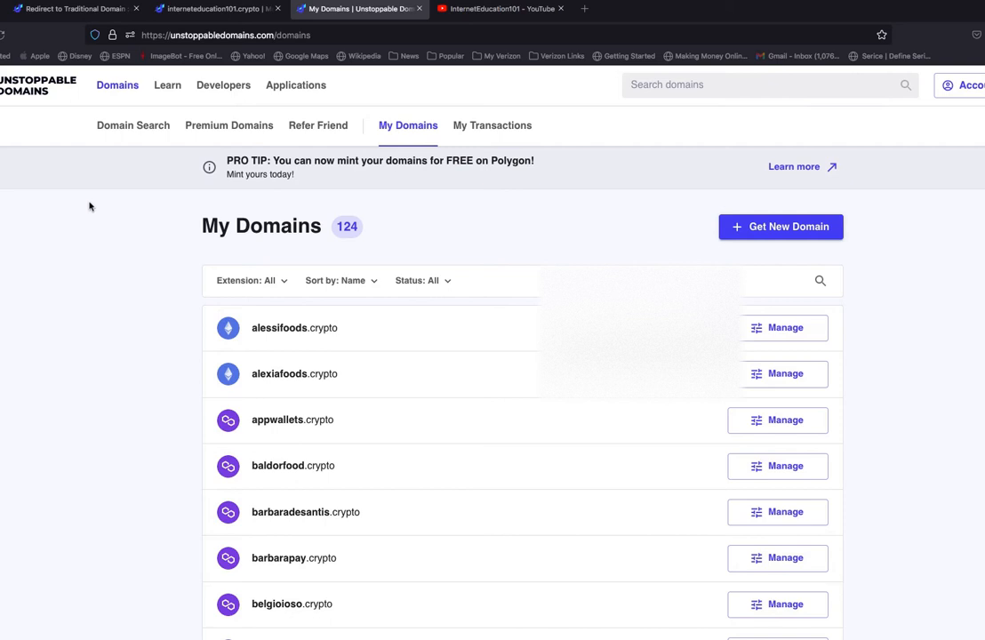
left_click(477, 15)
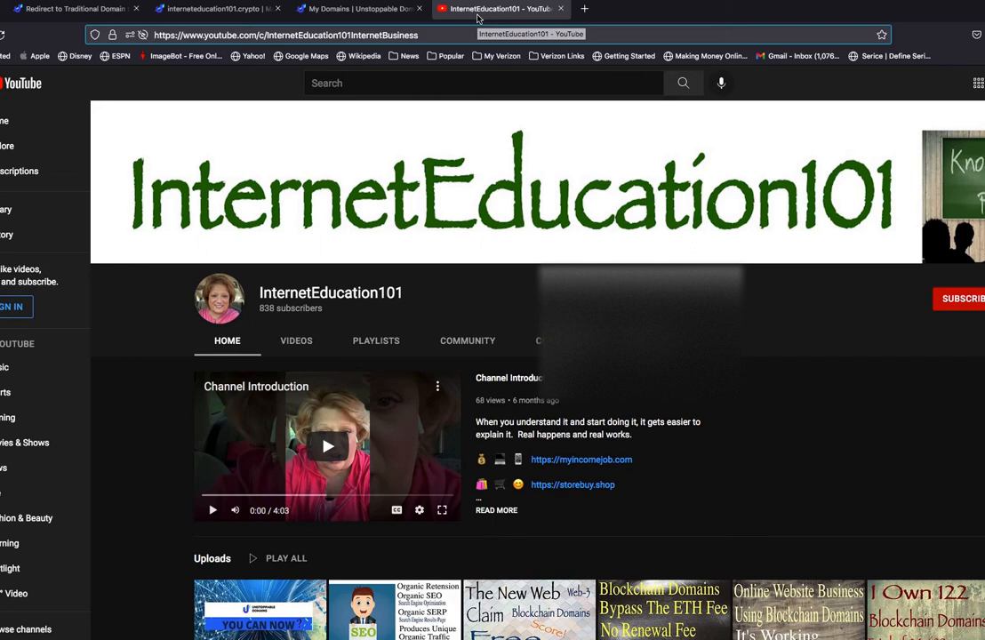
left_click(343, 11)
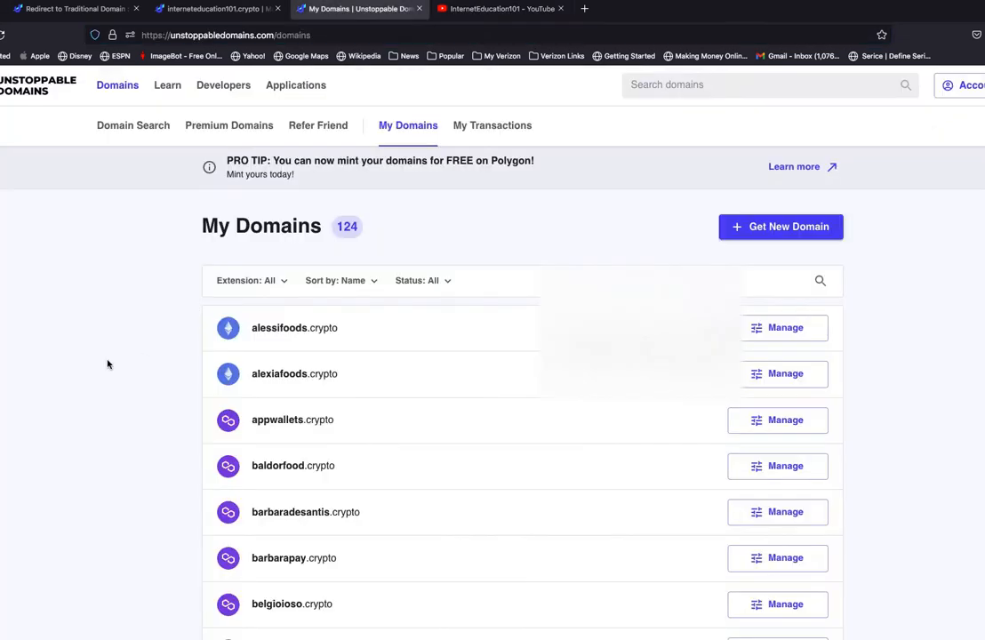
Find interneteducation.crypto among the owned domains and open its website management options.
scroll(107, 364, "down", 10)
scroll(108, 365, "down", 15)
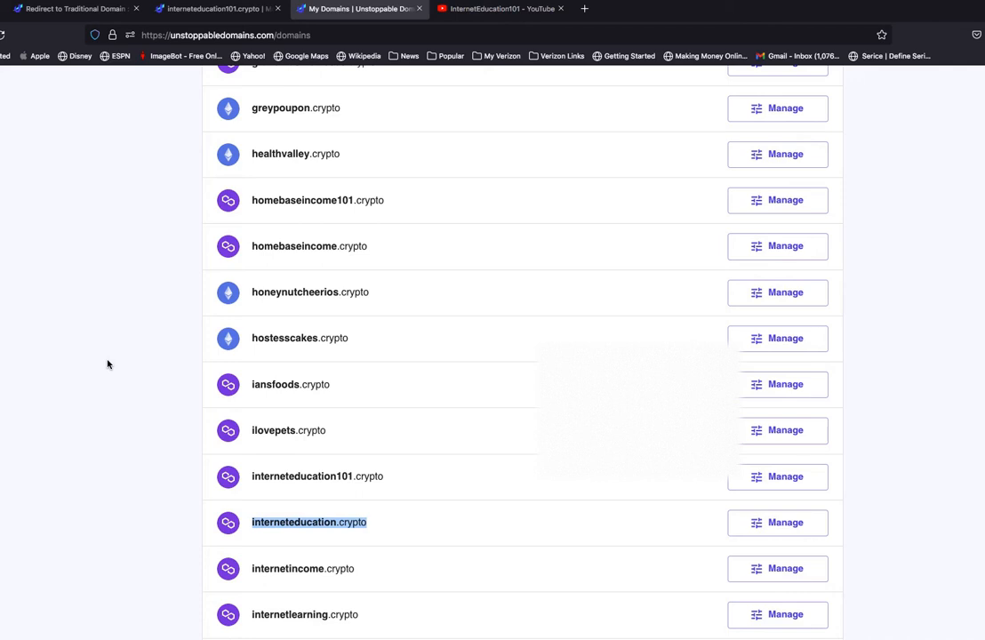
scroll(107, 365, "down", 5)
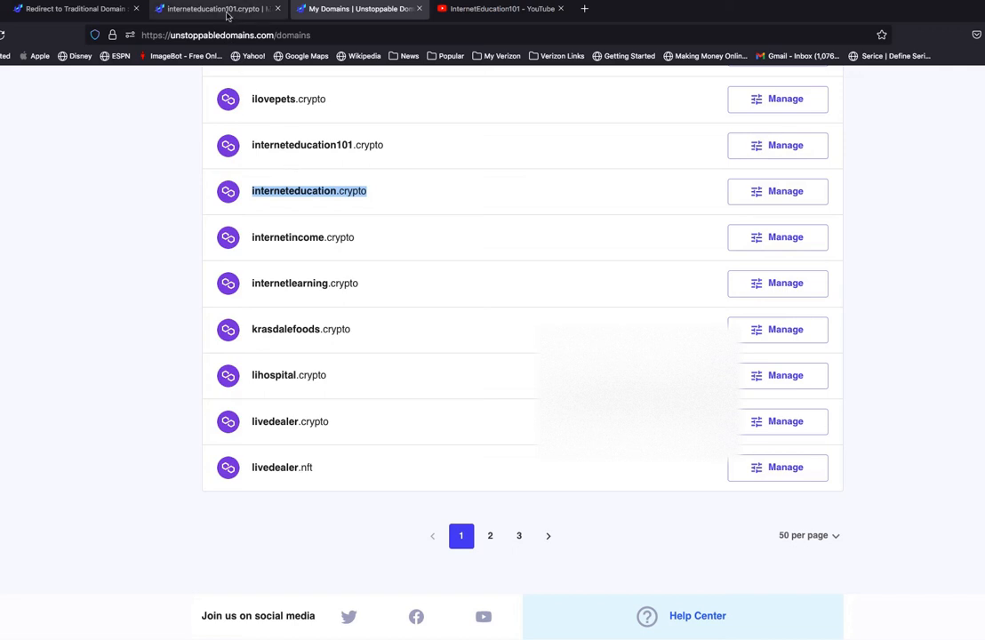
left_click(212, 9)
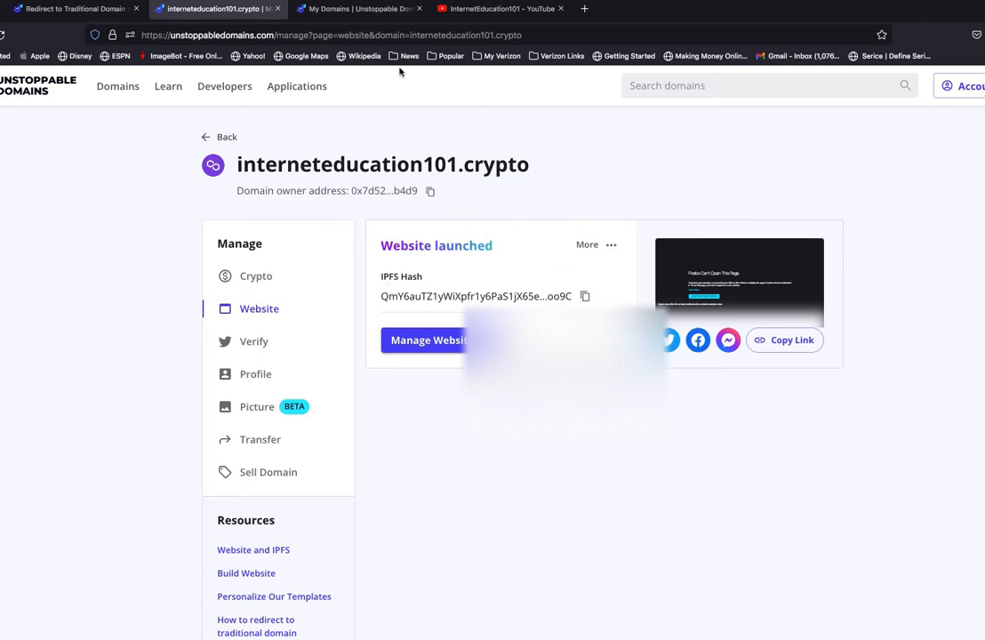
left_click(355, 8)
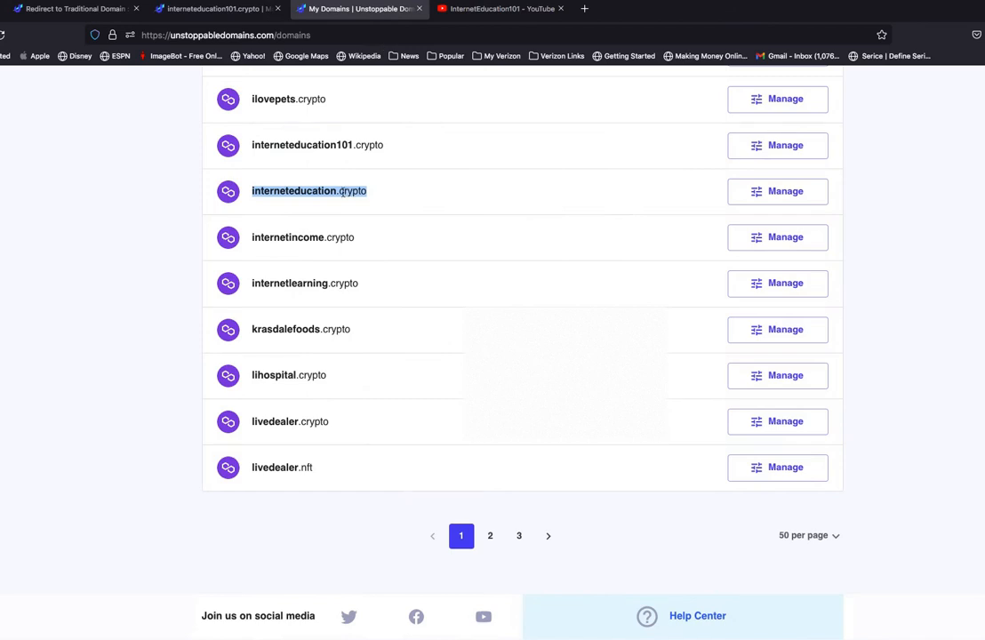
left_click(767, 192)
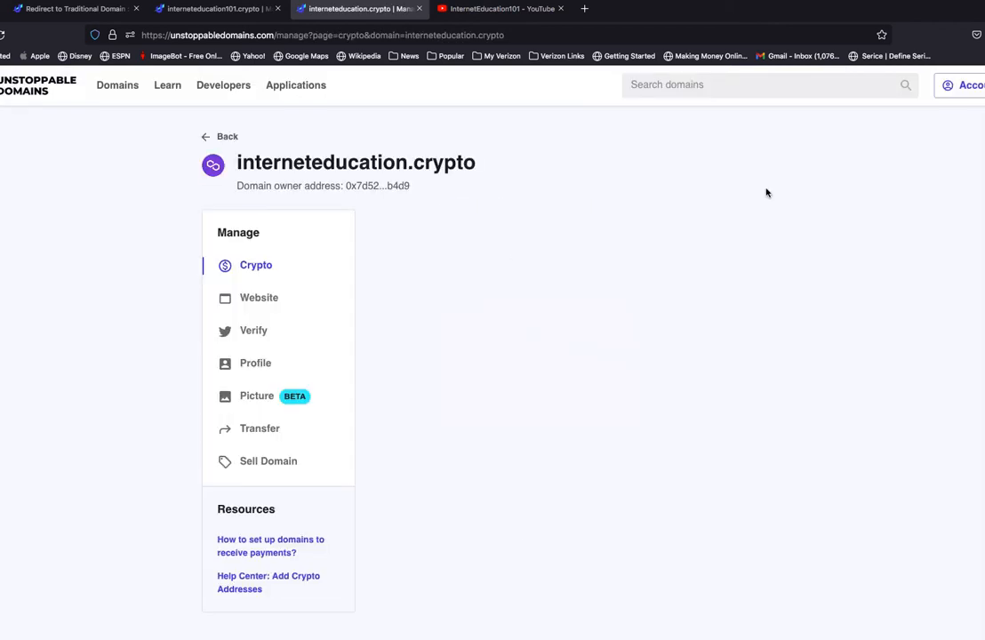
left_click(262, 307)
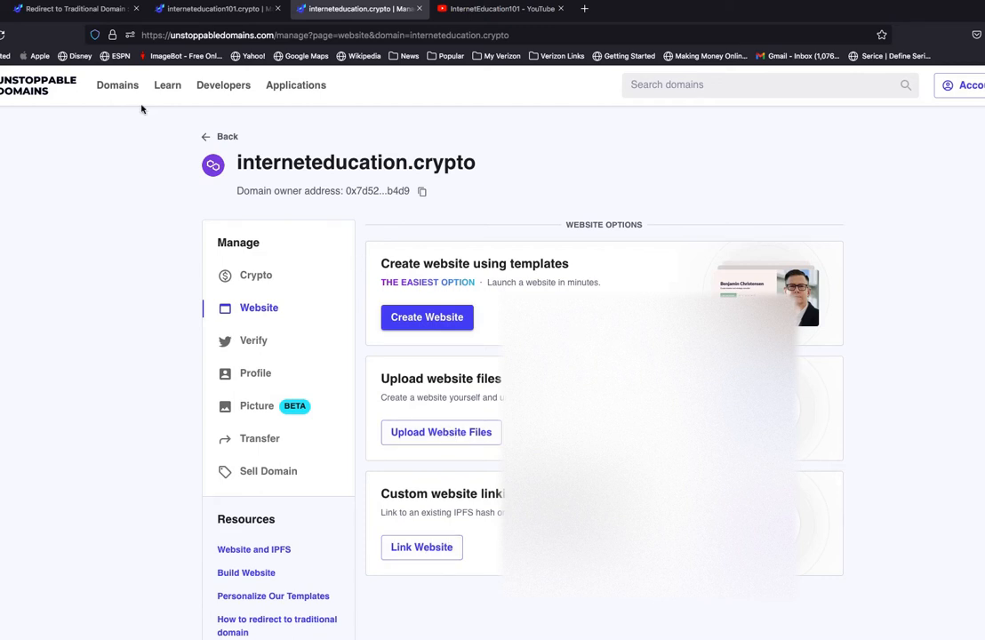
Copy the full HTML redirect code from the "Redirect to Traditional Domain" help article.
left_click(71, 11)
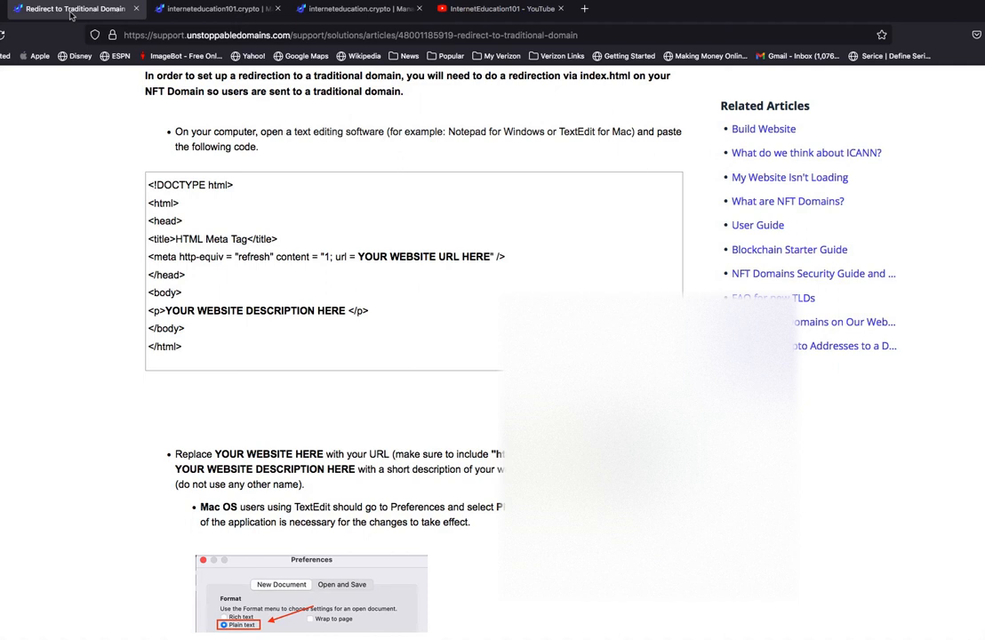
scroll(48, 102, "up", 5)
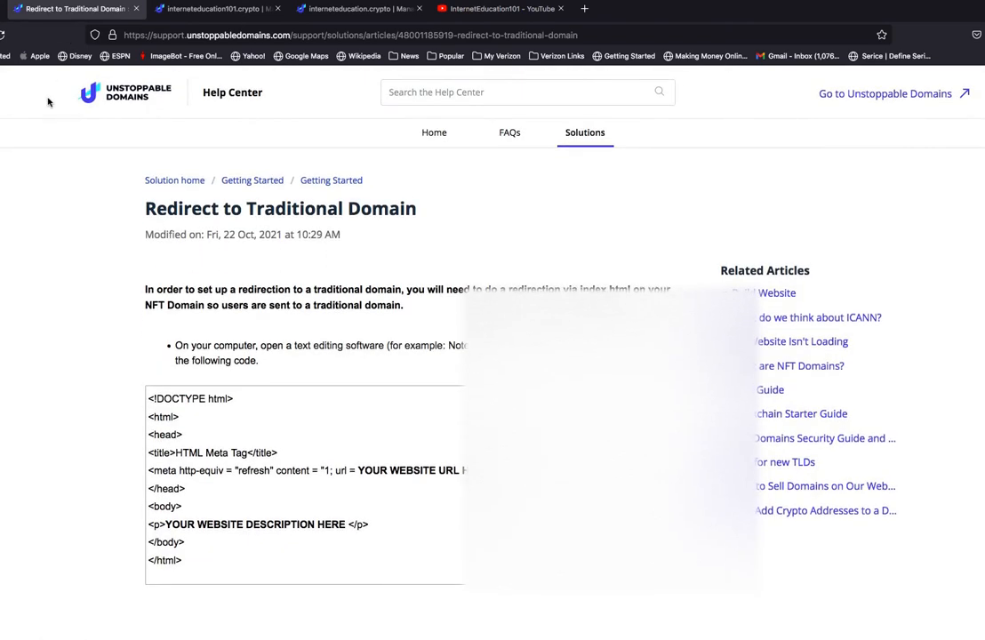
scroll(48, 101, "down", 2)
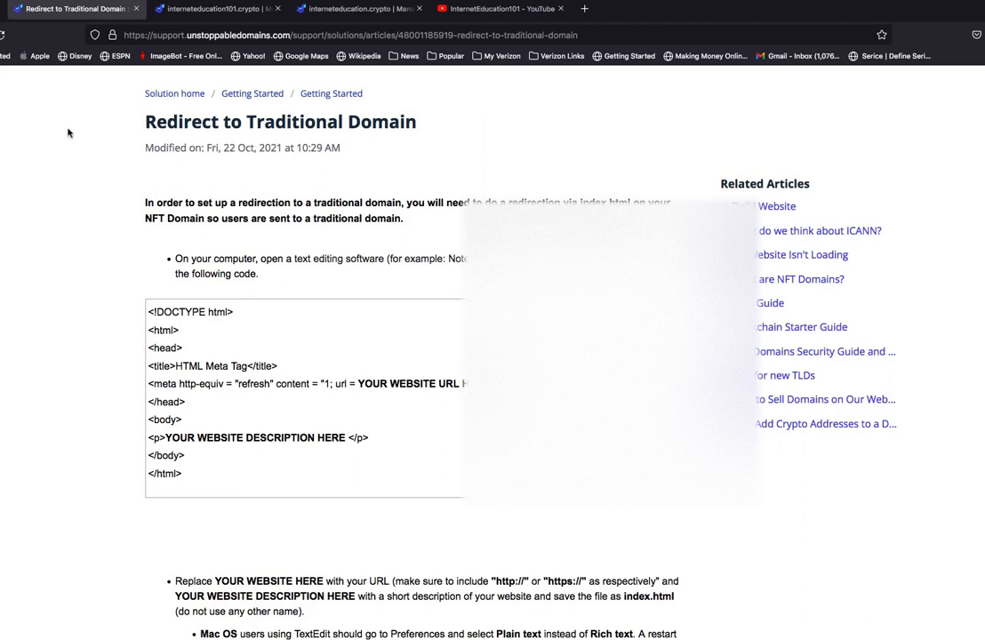
left_click_drag(150, 311, 189, 474)
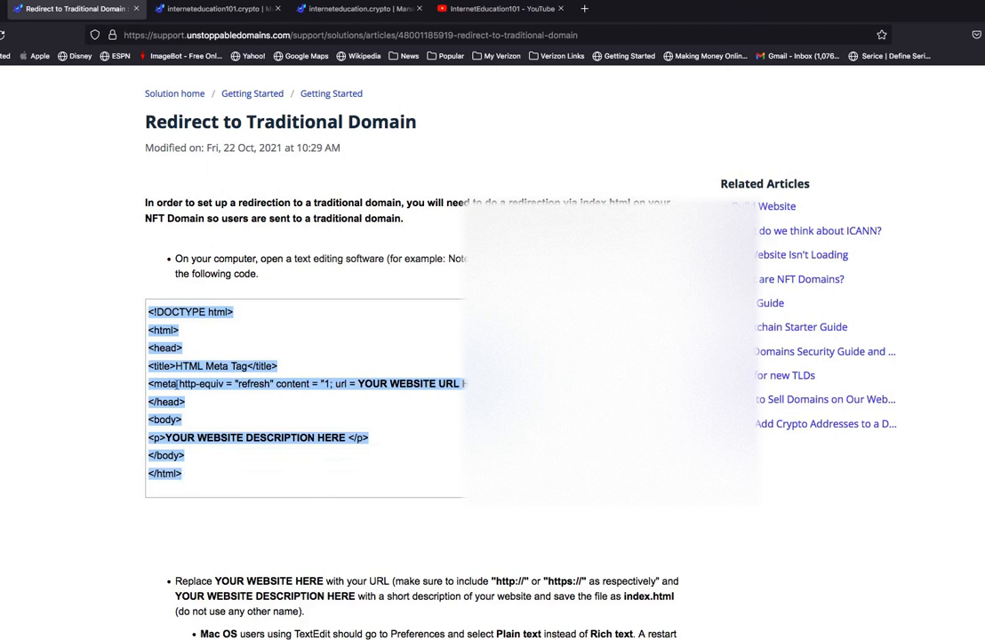
right_click(178, 388)
left_click(200, 392)
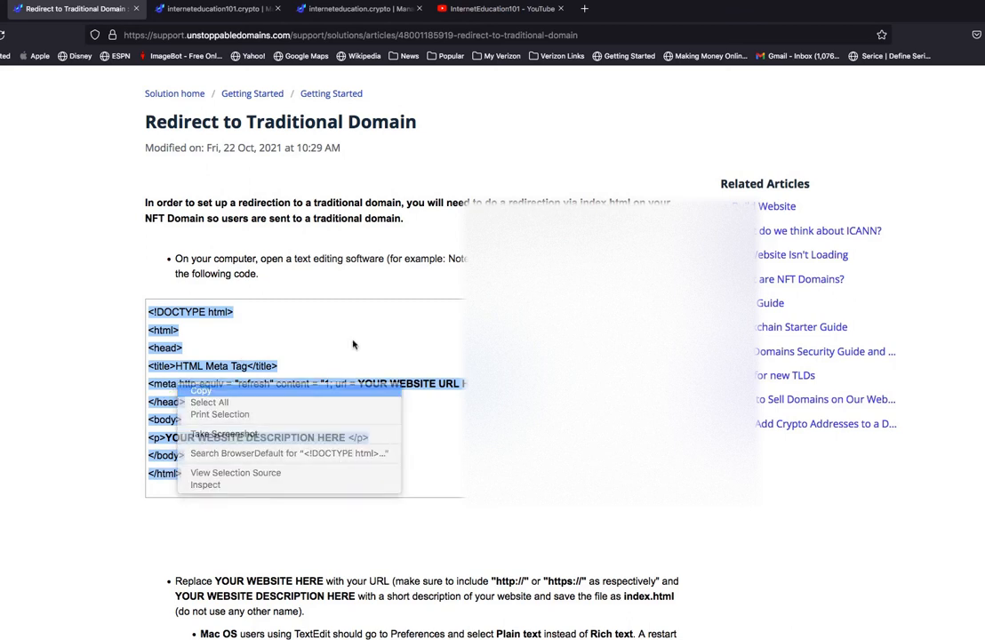
Switch to TextEdit from the installed applications.
left_click(2, 567)
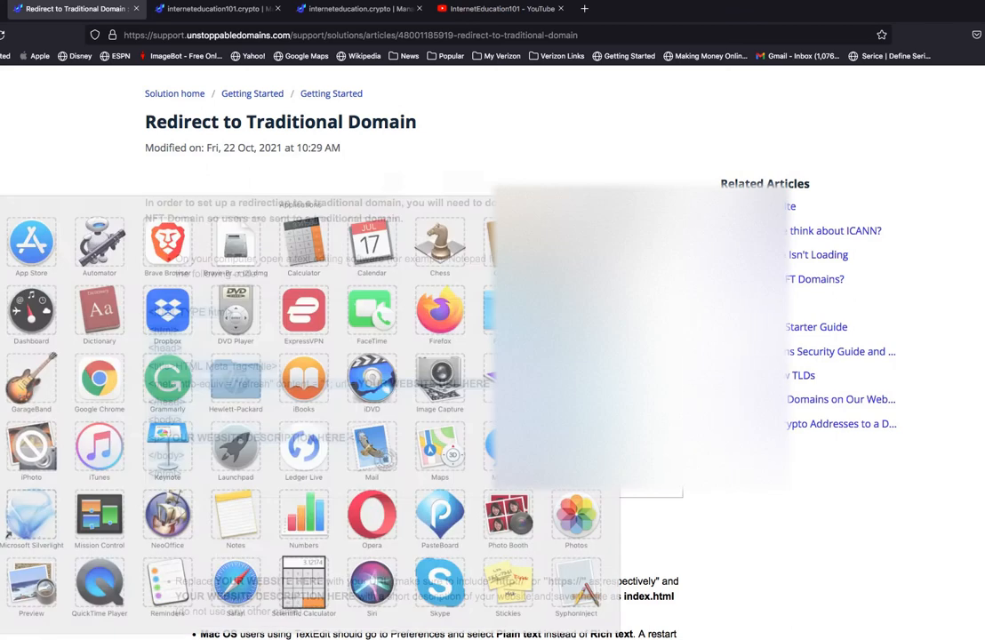
scroll(207, 498, "down", 3)
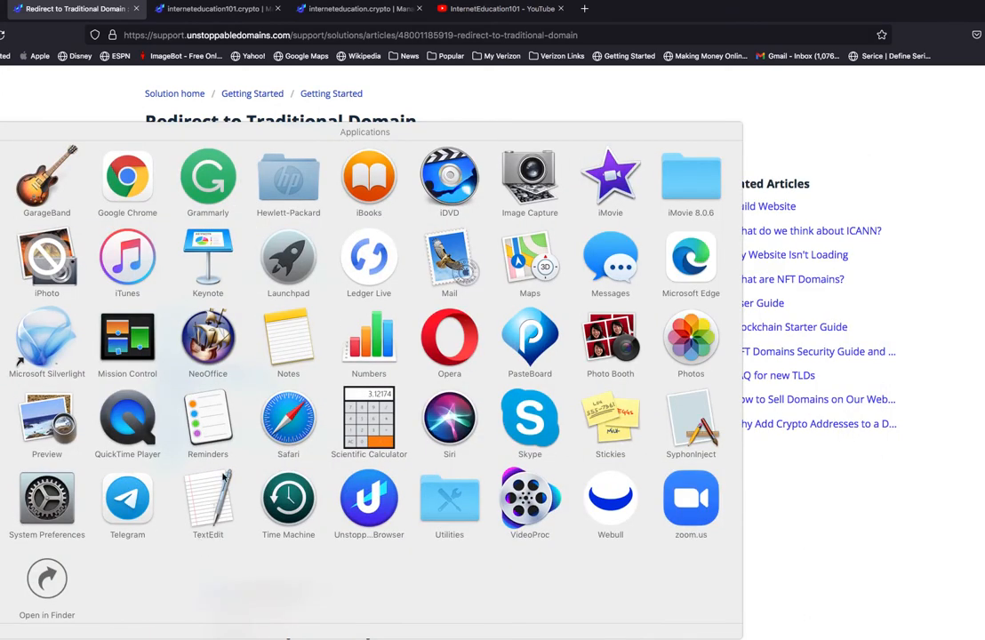
left_click(209, 494)
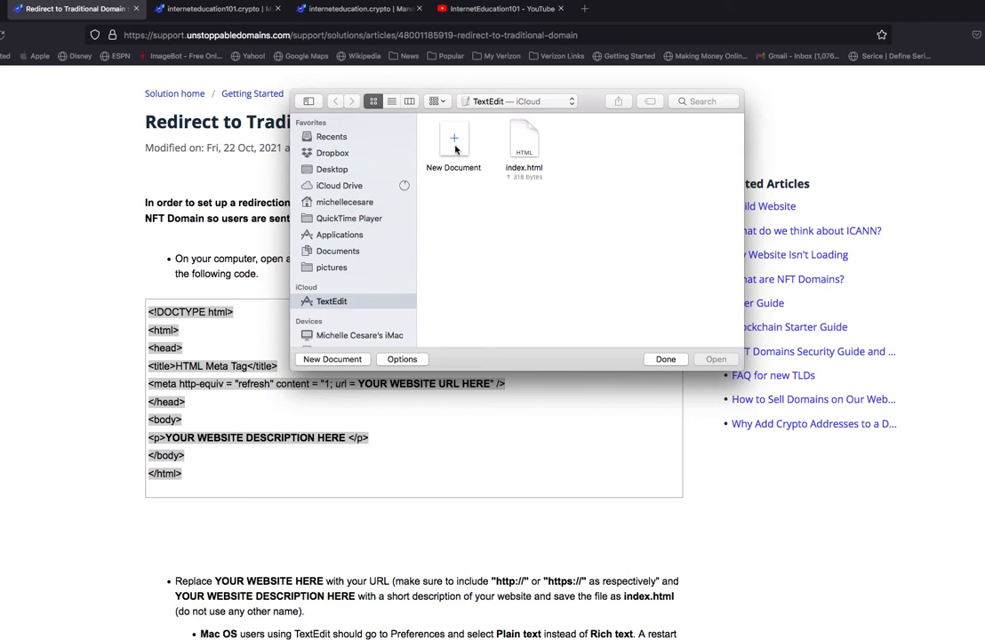
left_click(526, 147)
left_click(714, 359)
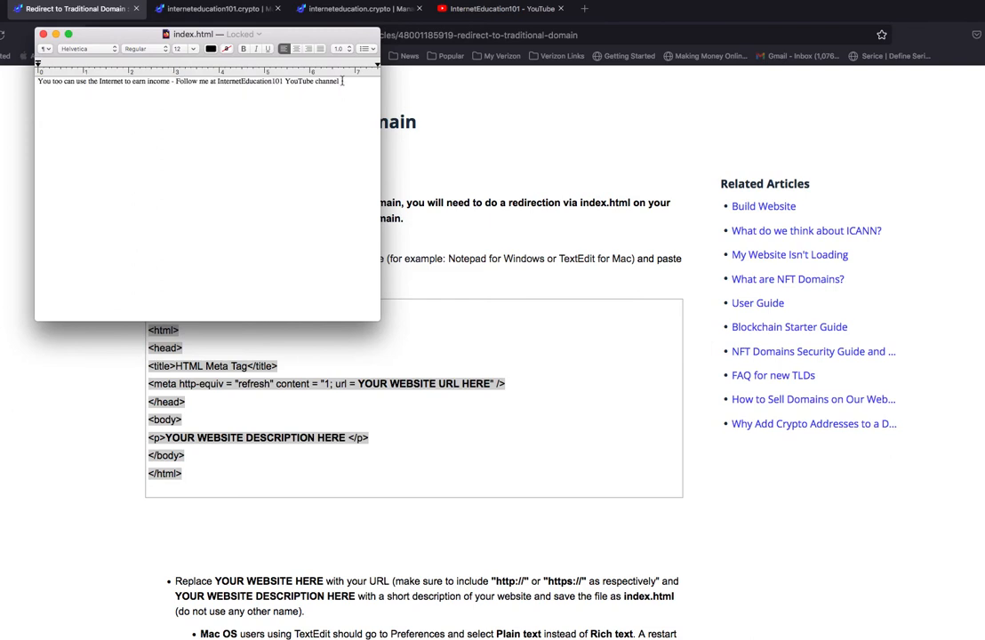
left_click(43, 34)
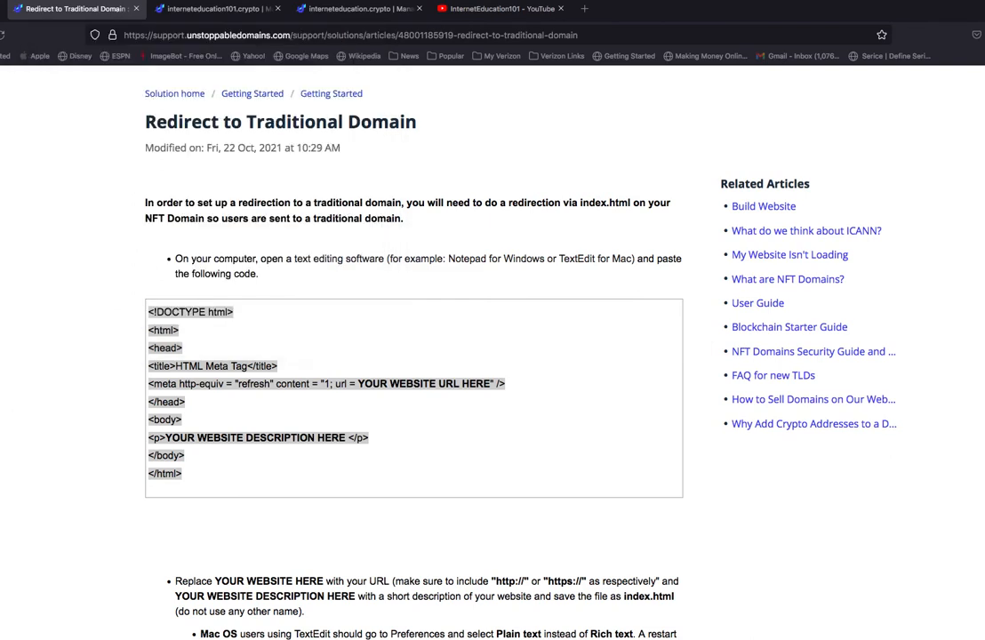
Create a new TextEdit document and paste the copied HTML redirect code into it.
left_click(1, 538)
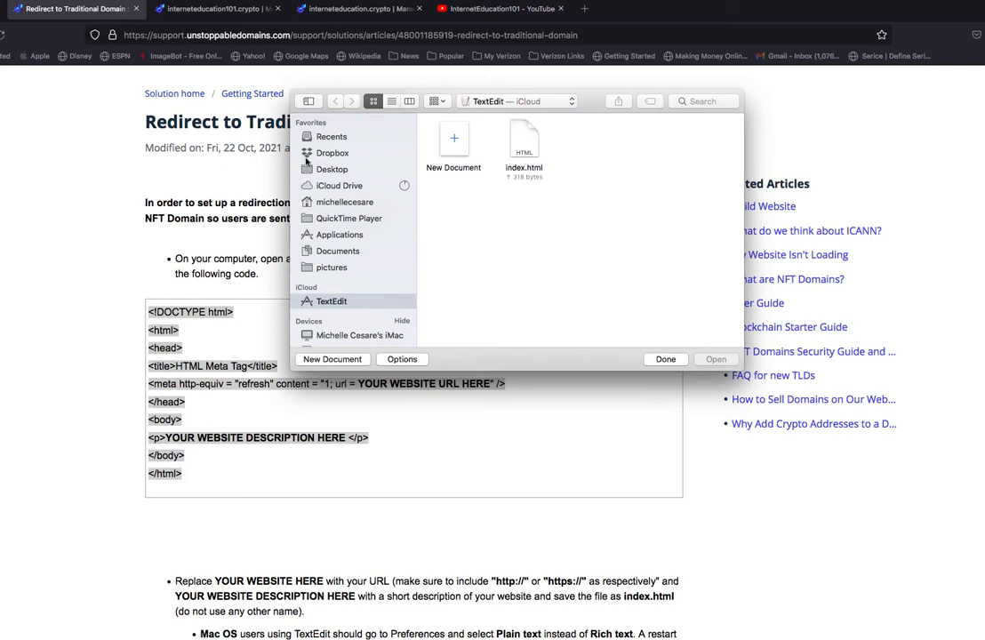
double_click(454, 139)
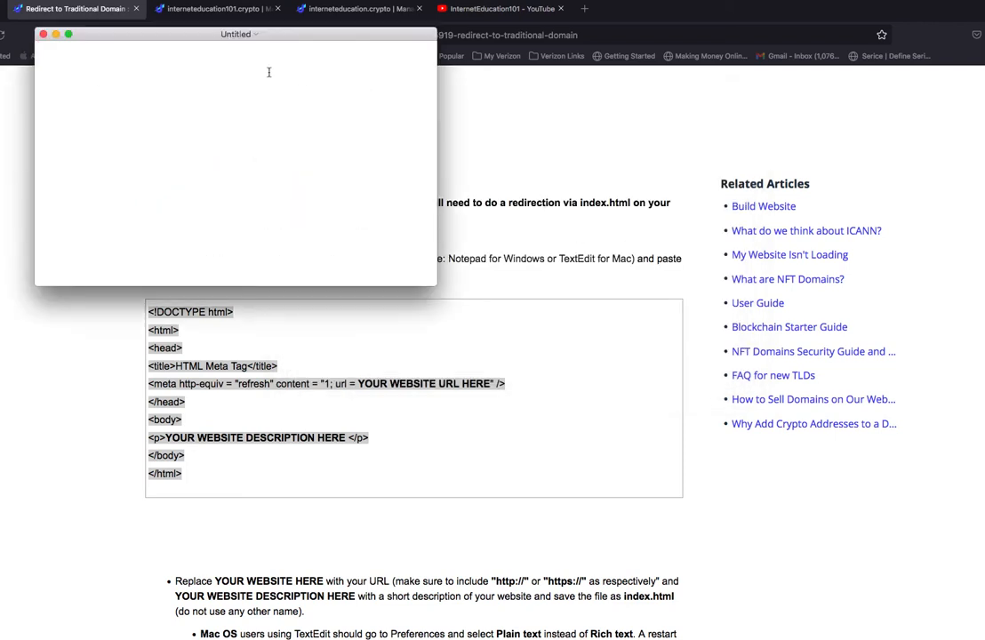
key("super+v")
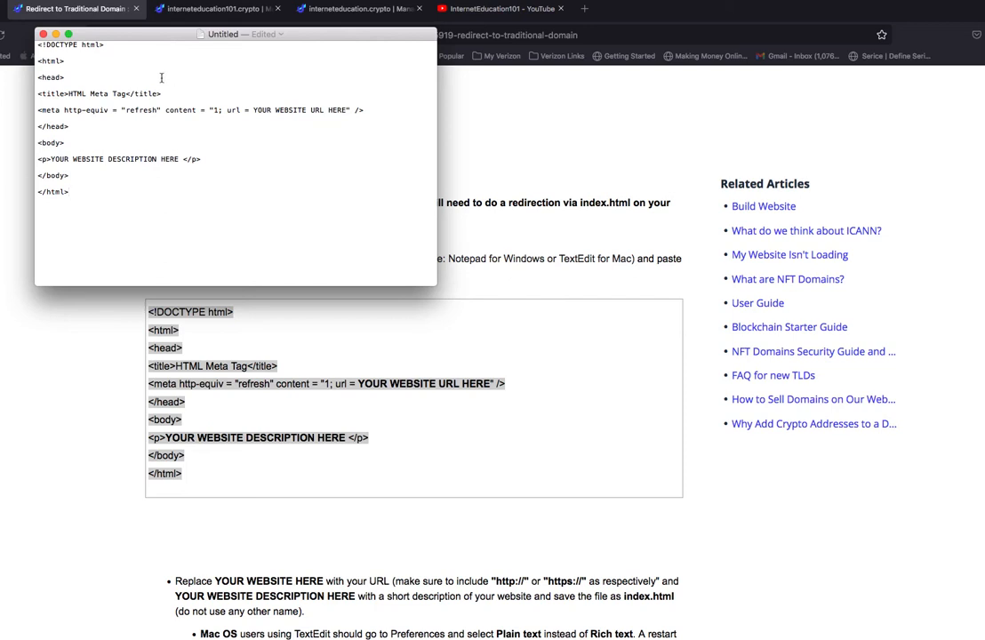
Check the document's format options and the new-document preferences for the Plain text format.
left_click(112, 35)
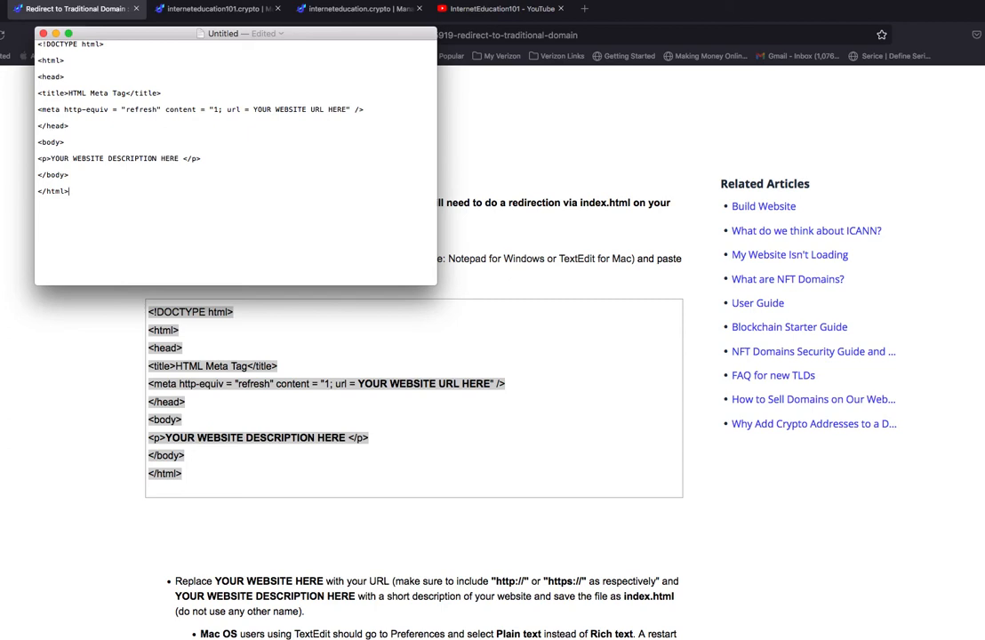
left_click(48, 0)
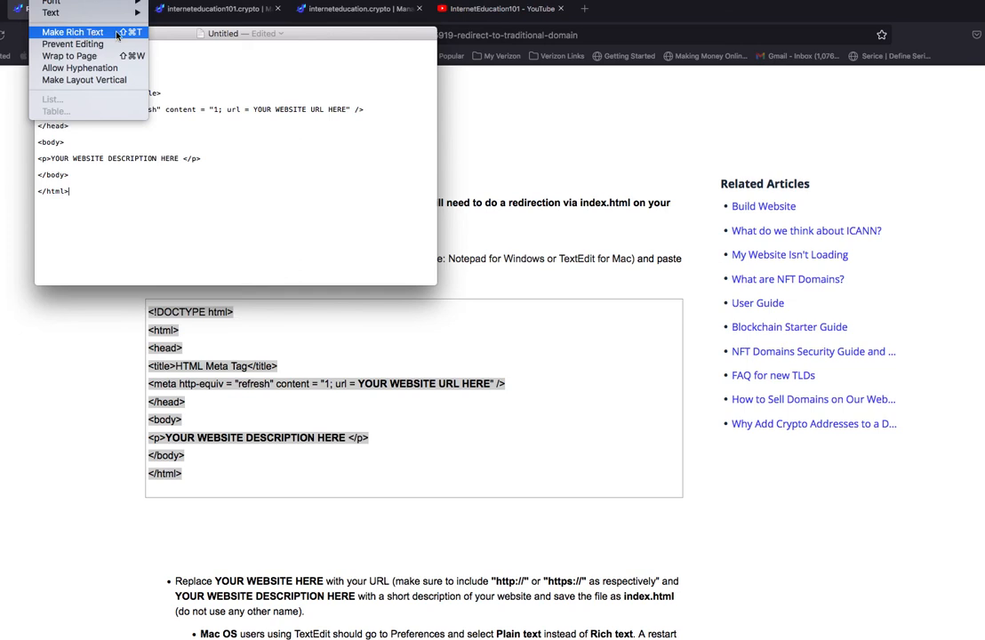
left_click(169, 60)
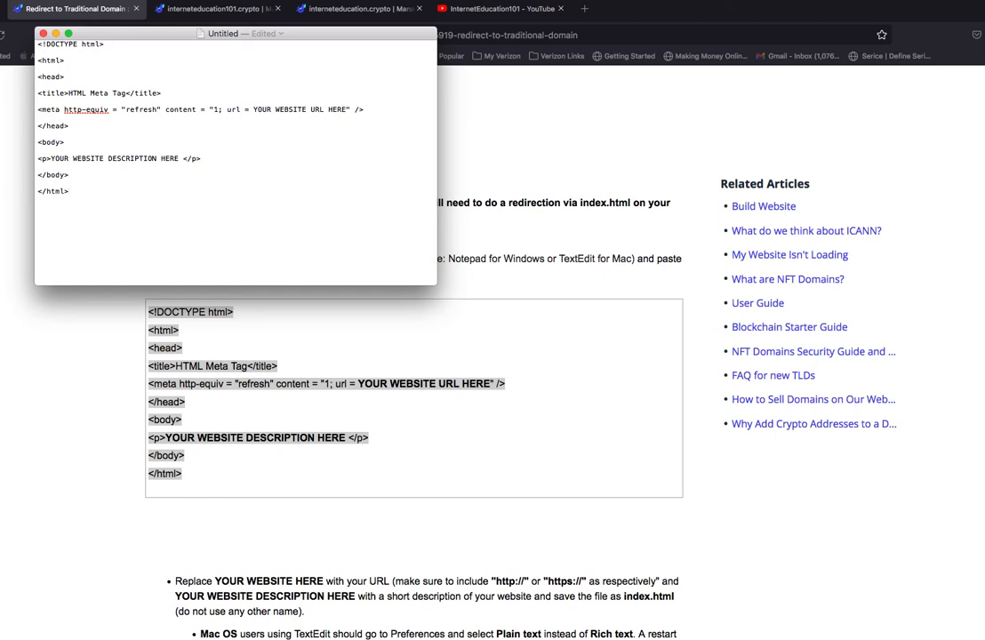
left_click(0, 0)
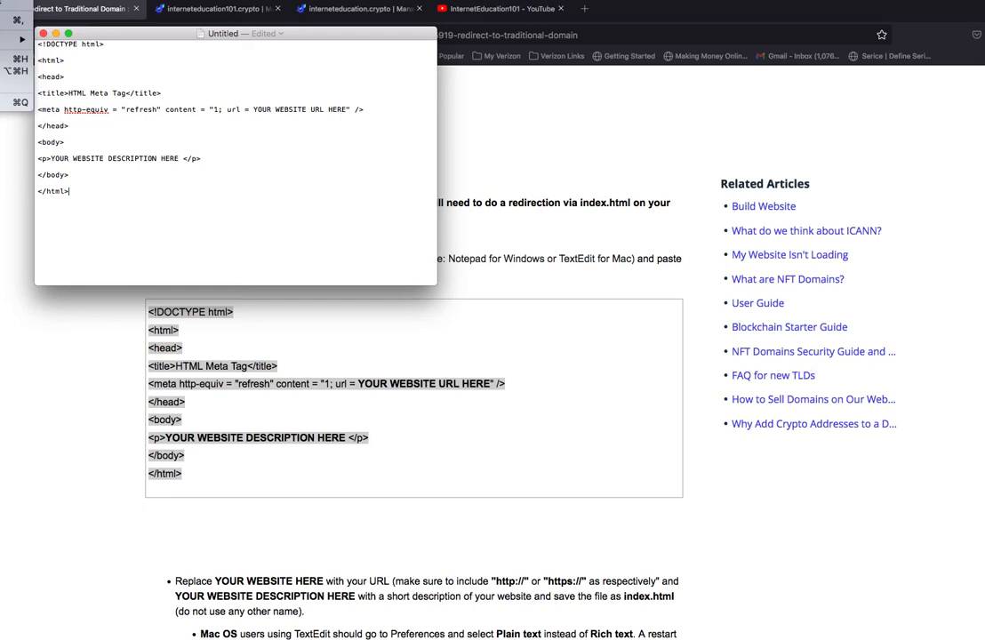
left_click(4, 19)
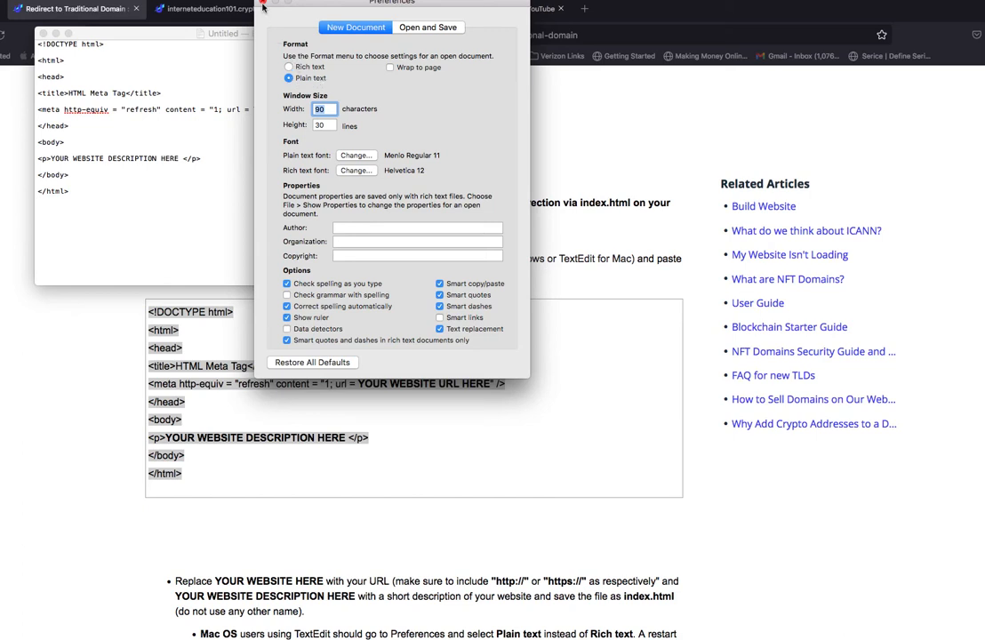
left_click_drag(297, 5, 298, 27)
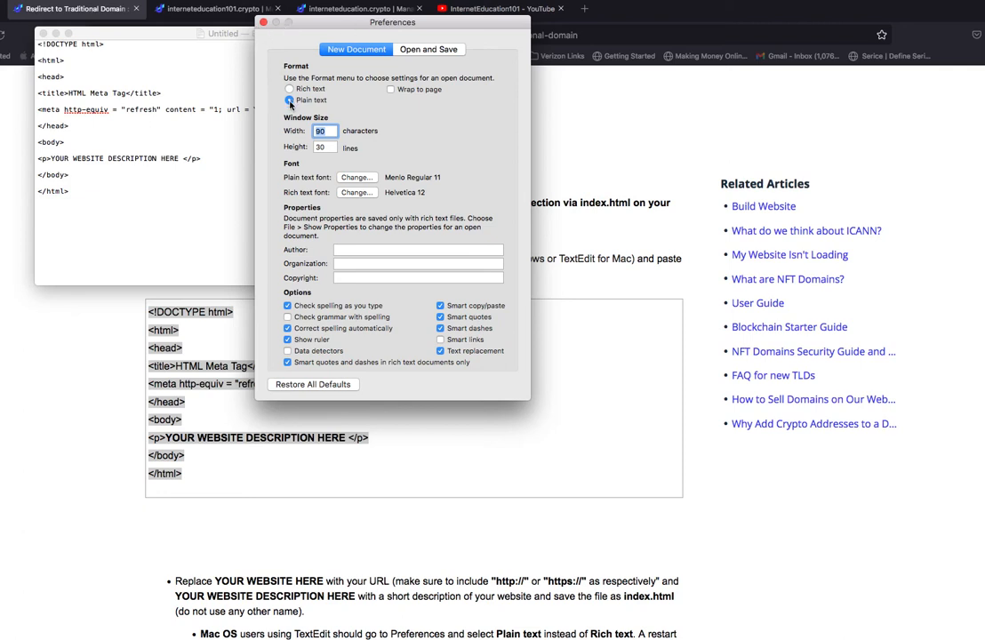
left_click(263, 23)
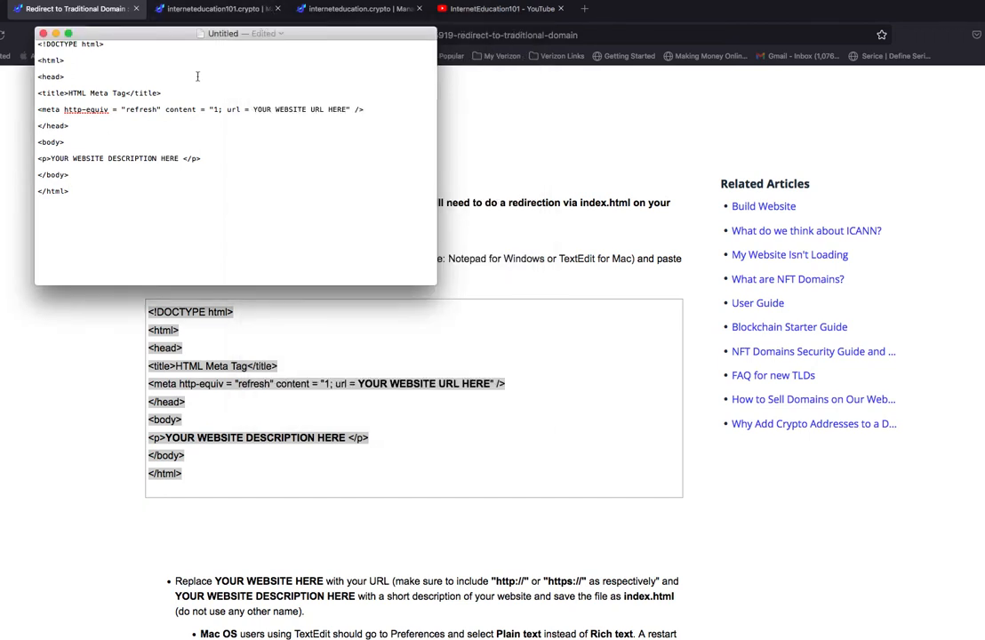
Minimize the text document and copy the full web address of the InternetEducation101 YouTube channel in the browser.
left_click(55, 33)
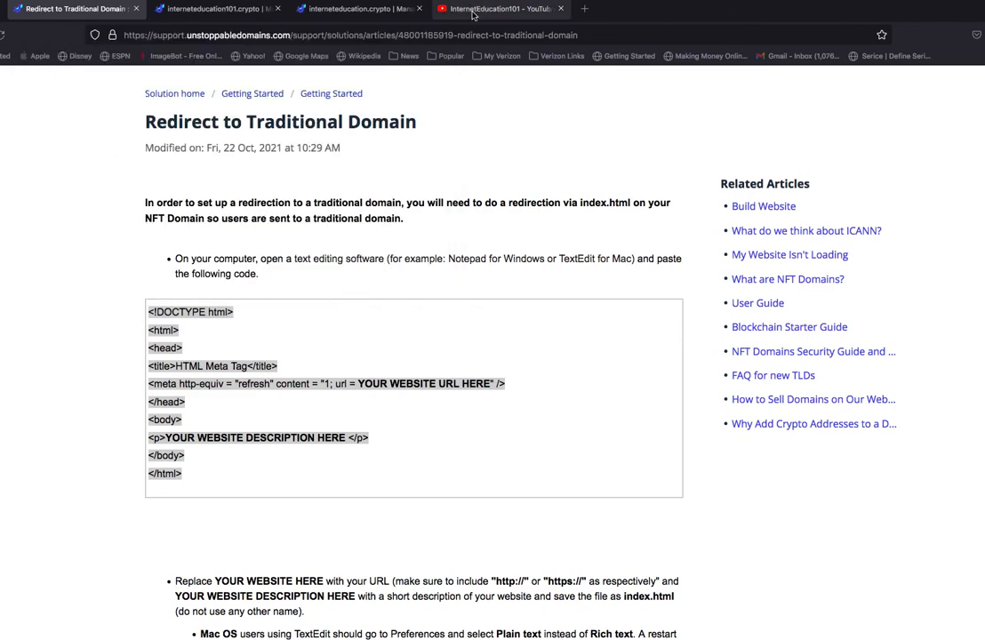
left_click(440, 9)
left_click(287, 34)
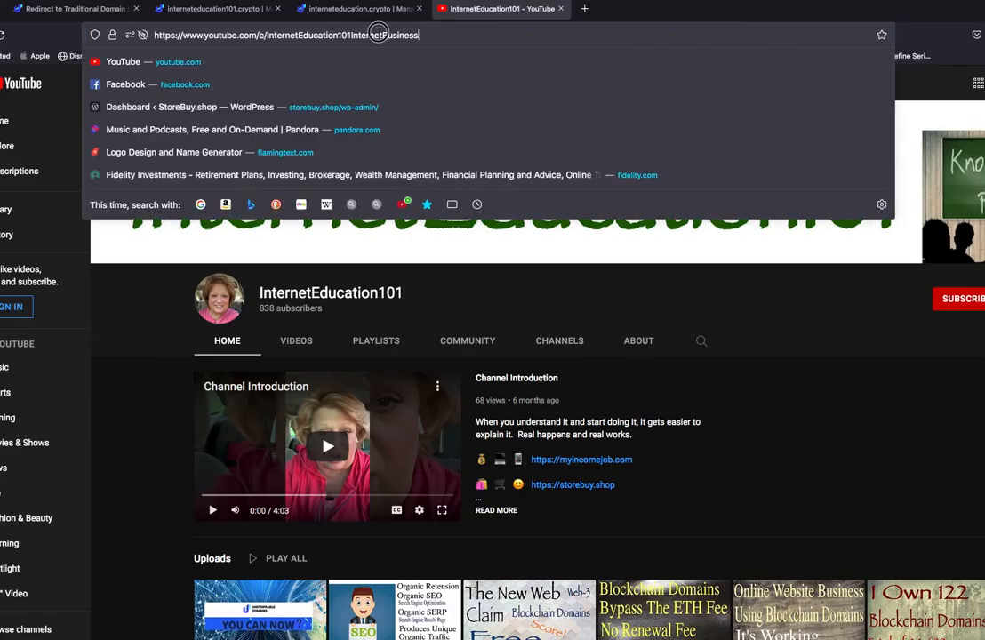
right_click(196, 34)
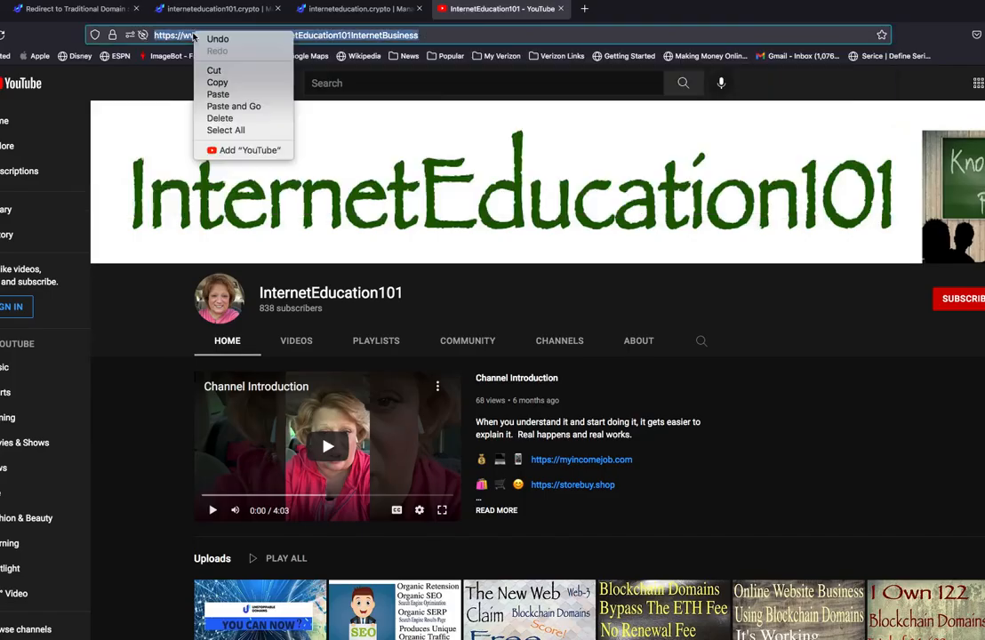
left_click(209, 84)
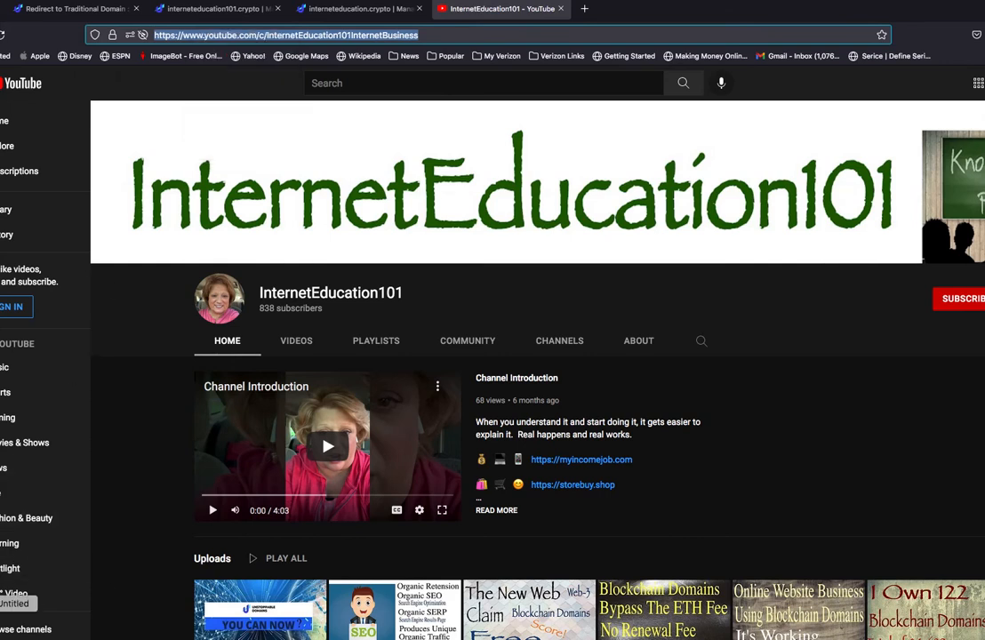
left_click(1, 600)
left_click(273, 109)
left_click_drag(254, 110, 344, 109)
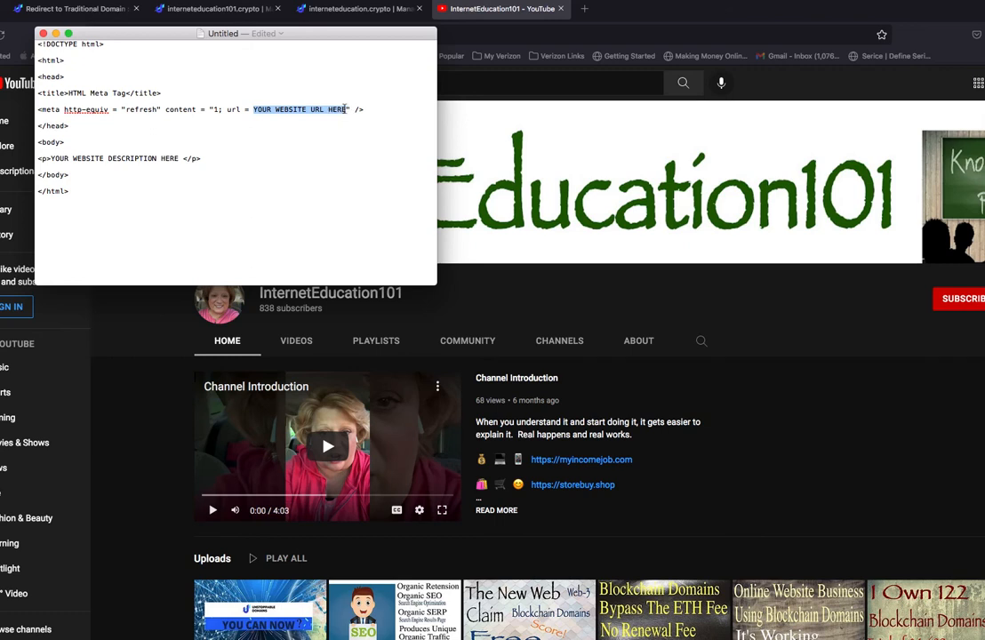
key("BackSpace")
key("super+v")
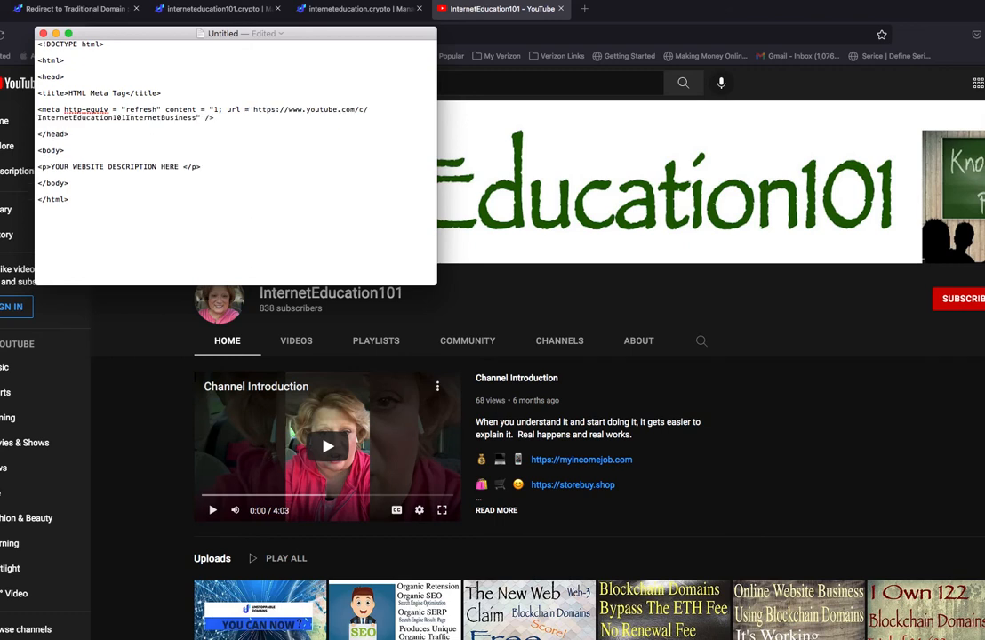
Replace the YOUR WEBSITE DESCRIPTION HERE placeholder in the body paragraph with "Learn how to use the web to earn income".
left_click_drag(51, 166, 178, 168)
key("BackSpace")
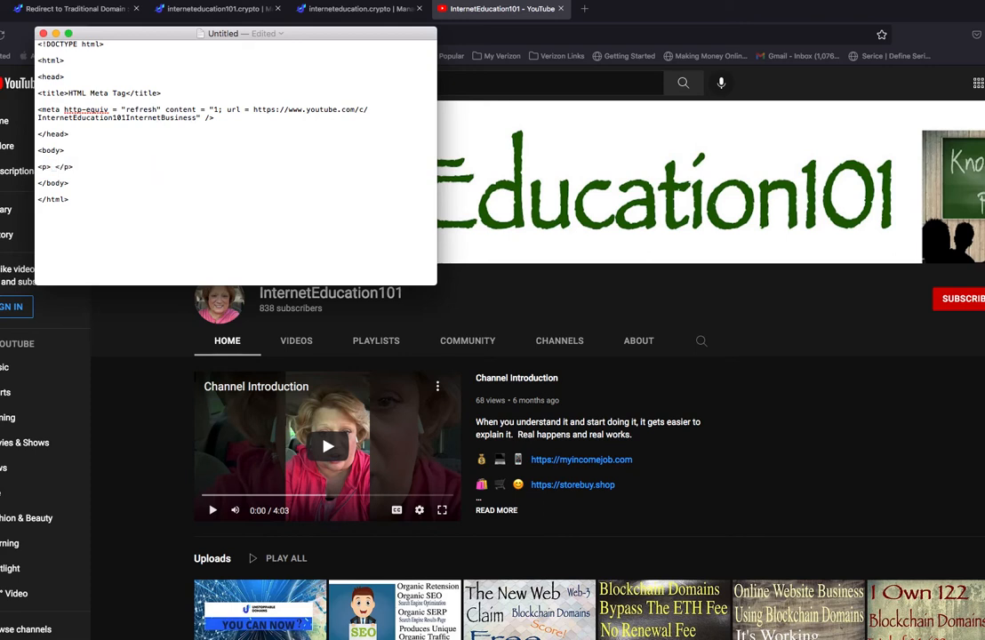
type("Lar")
key("BackSpace")
key("BackSpace")
key("BackSpace")
type("Learn how to use the web to e")
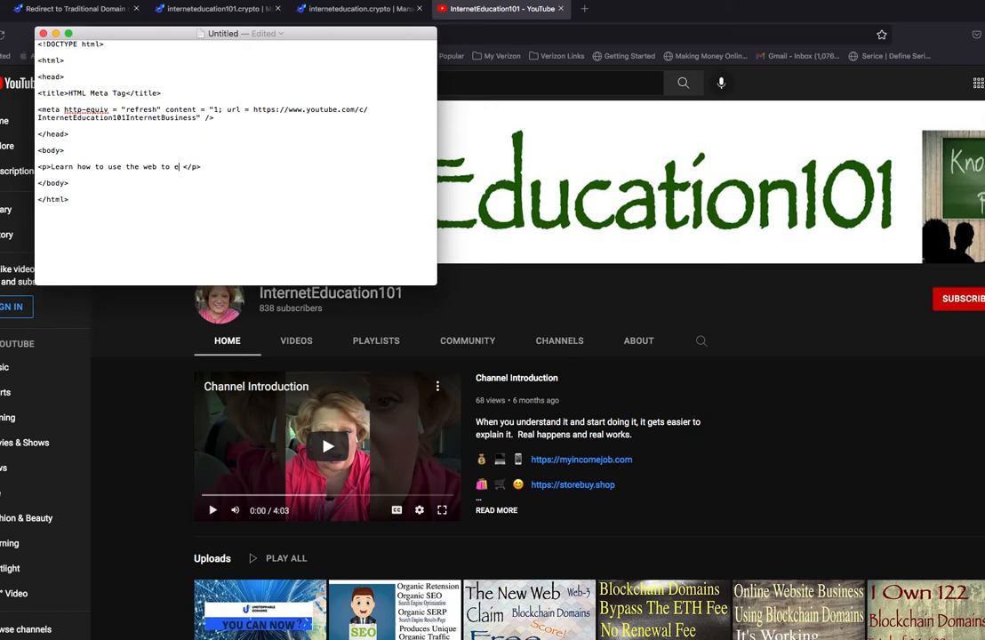
type("arn ")
type("income")
Extend the paragraph's description with "Subscribe to InternetEducation101 YouTube channel to learn using free information.".
type("Subs")
type("cribe to Int")
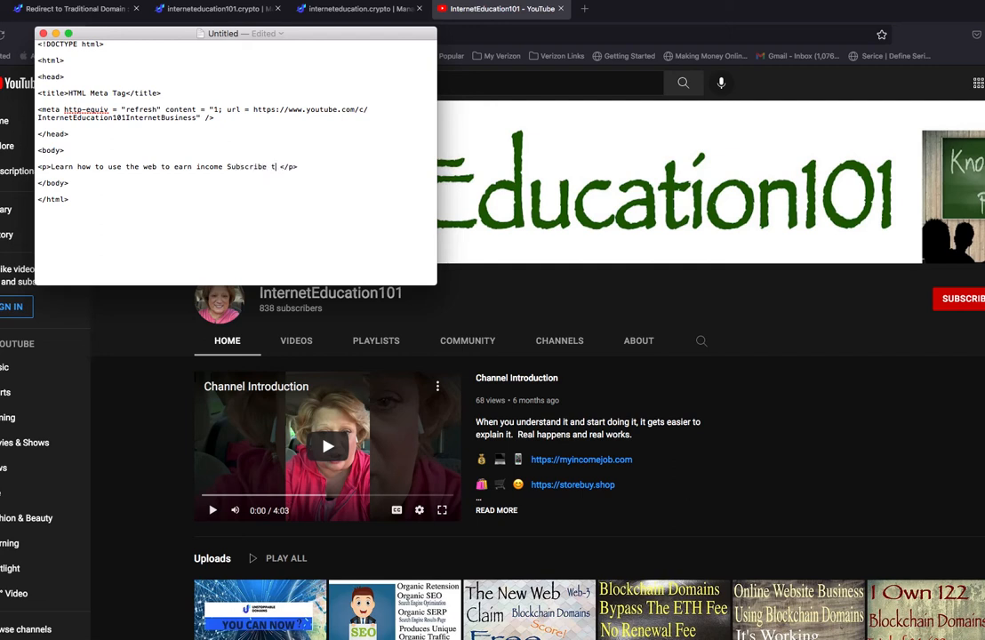
type("ernetEducation101 Your")
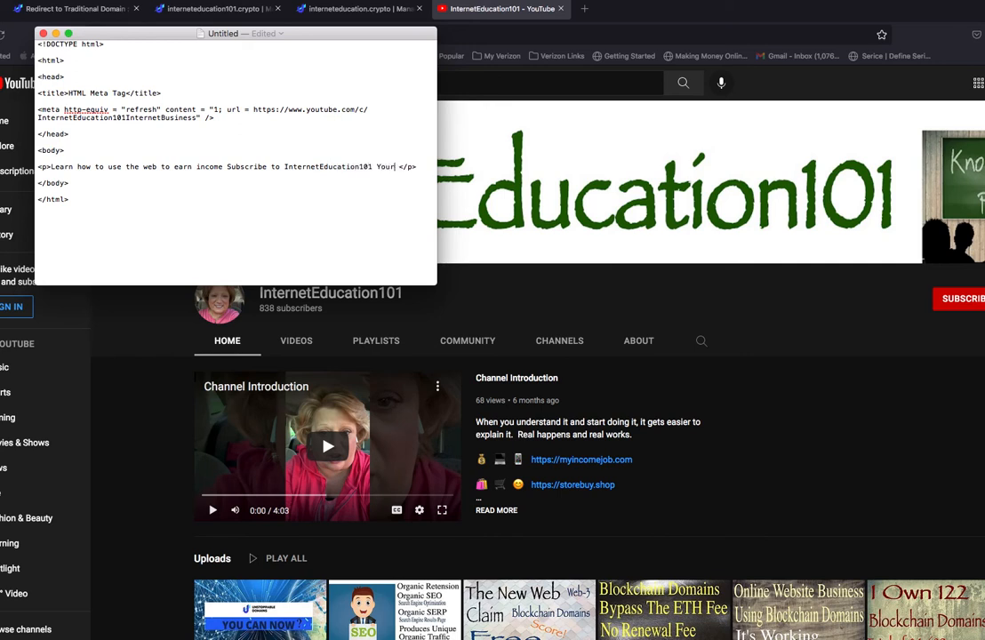
key("BackSpace")
type("Tube cha")
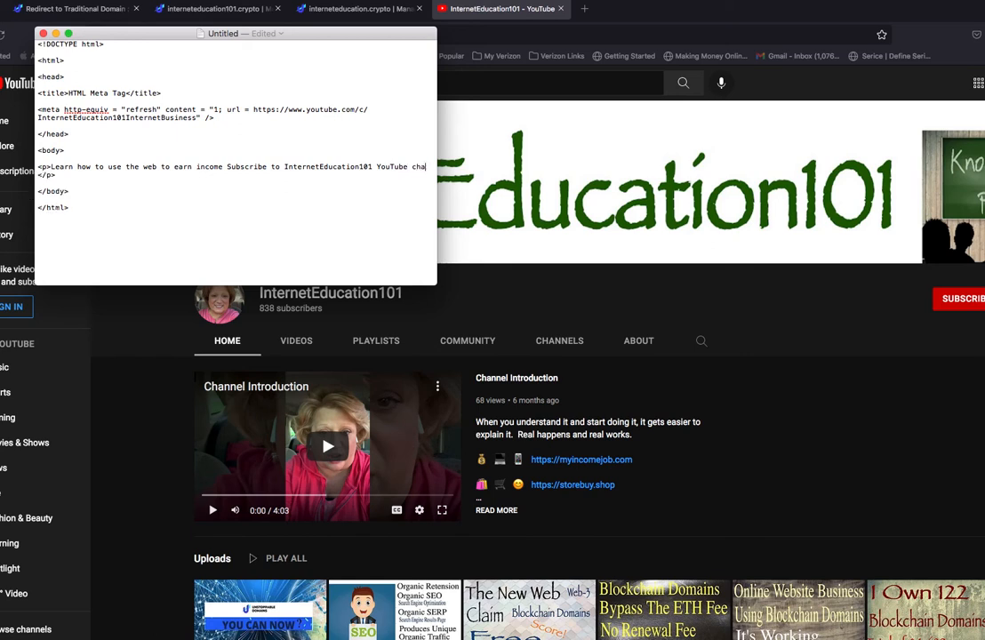
type("nnel to learn using free in")
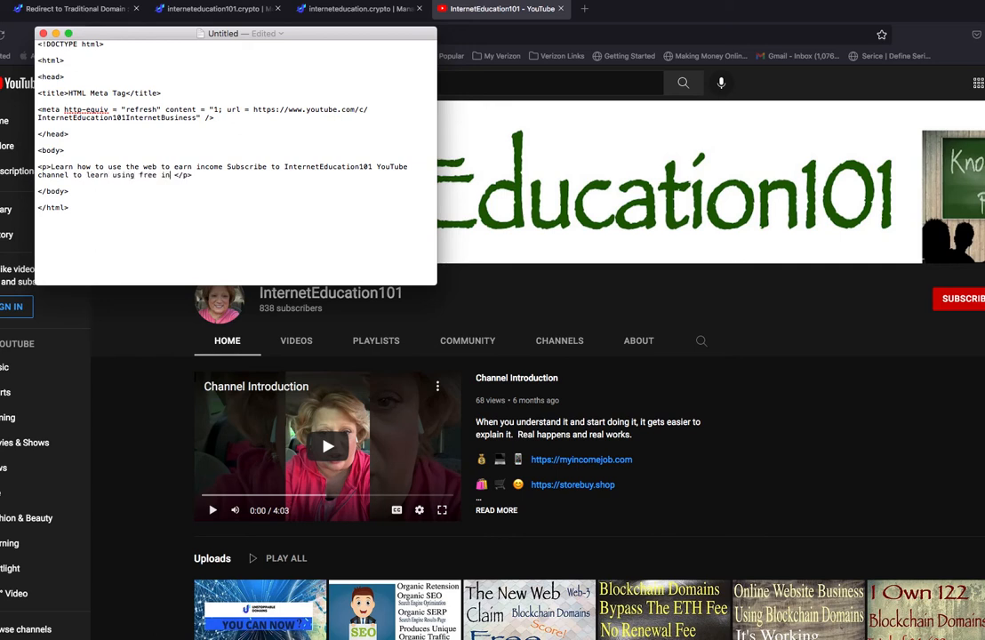
type("formation.")
Minimize the text document and copy the required file name index.html from the Redirect to Traditional Domain article.
left_click(55, 33)
left_click(76, 9)
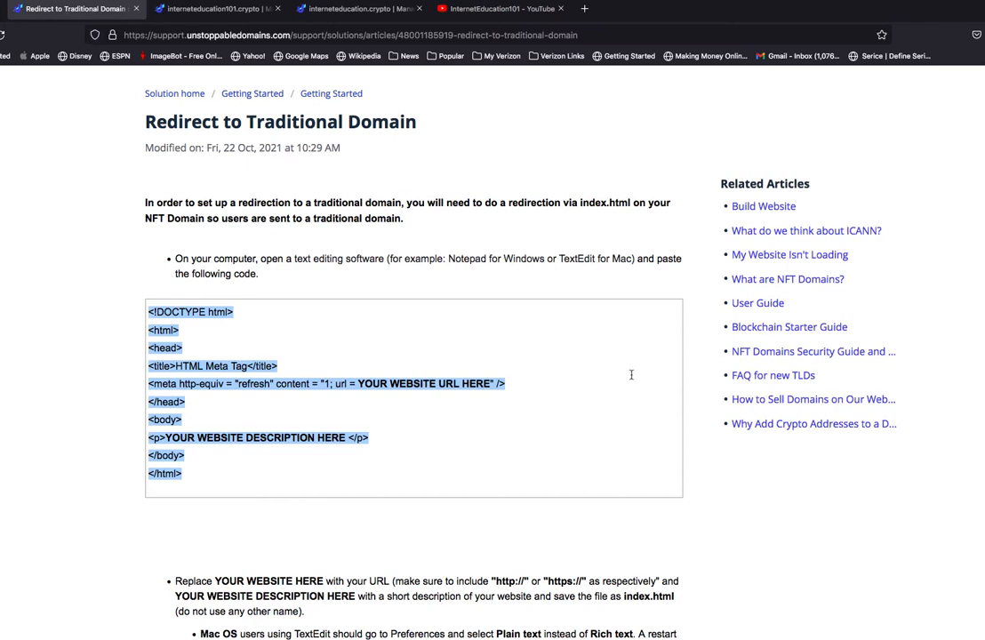
left_click(699, 372)
scroll(623, 365, "down", 5)
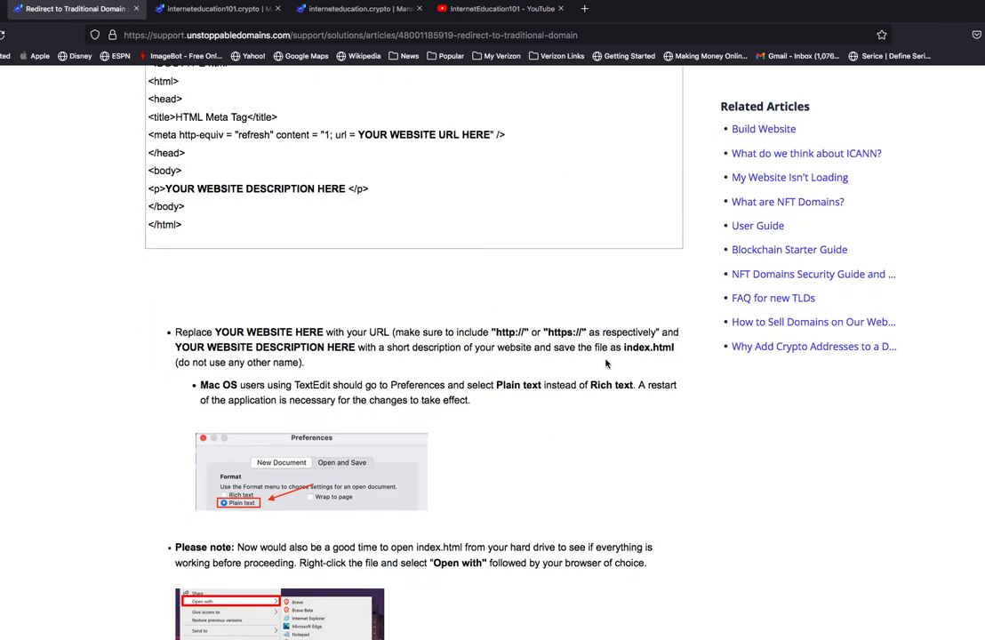
scroll(496, 313, "down", 3)
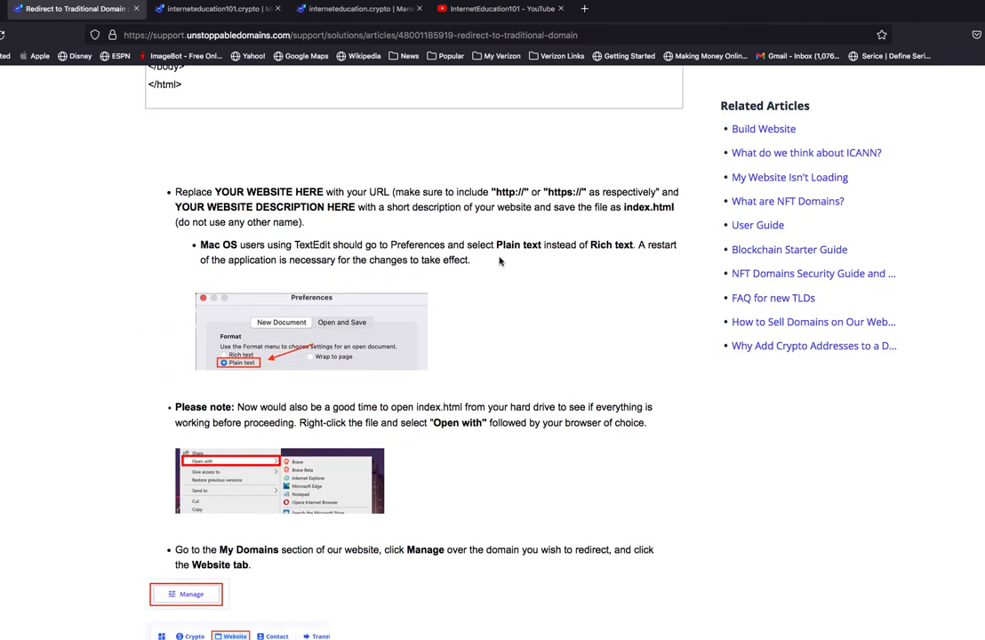
left_click_drag(495, 245, 539, 246)
left_click(625, 206)
mouse_move(624, 206)
left_mouse_down()
mouse_move(681, 209)
mouse_move(628, 206)
left_mouse_up()
left_click(673, 209)
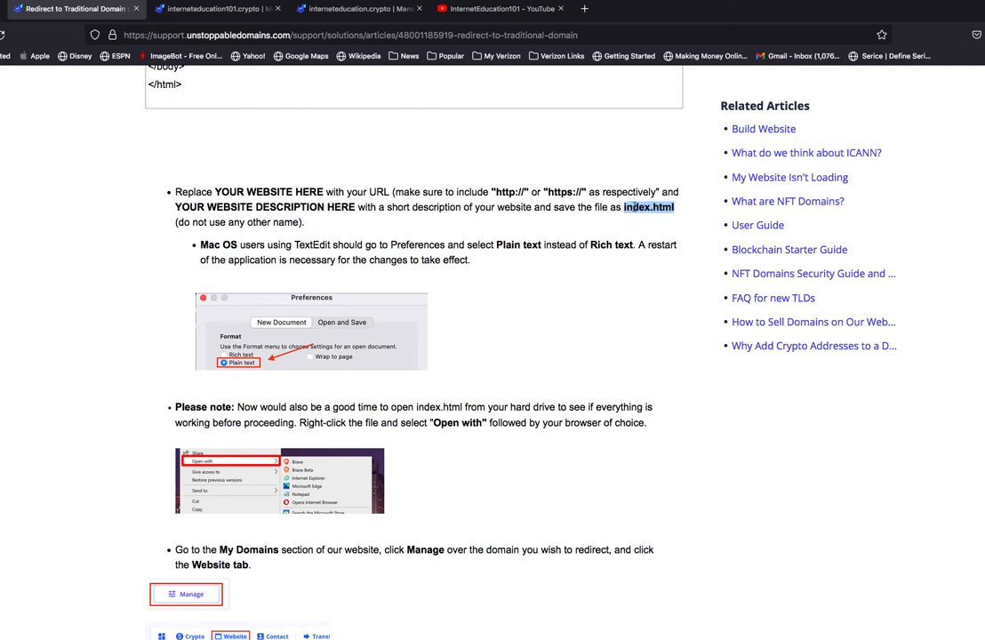
right_click(628, 206)
left_click(558, 251)
Save the text document as index.html in the TextEdit iCloud folder without the automatic .txt extension, replacing the existing file.
left_click(11, 516)
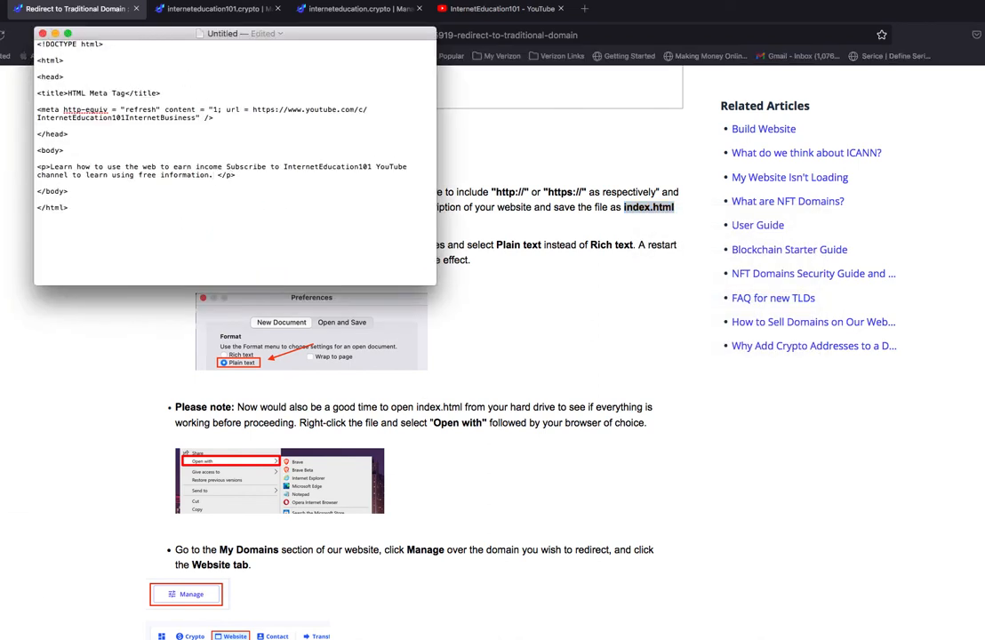
left_click(3, 0)
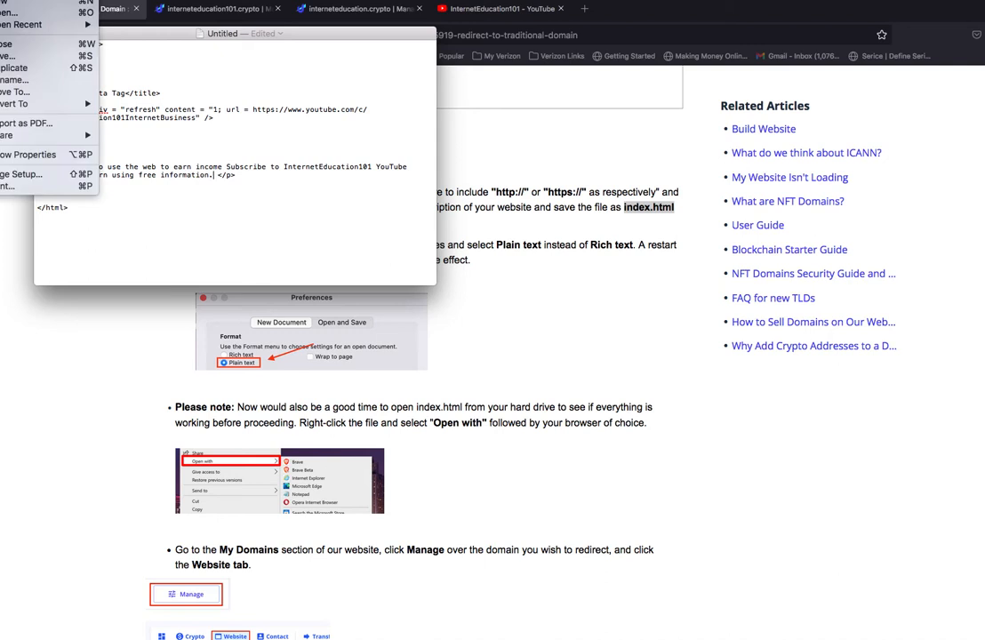
left_click(3, 56)
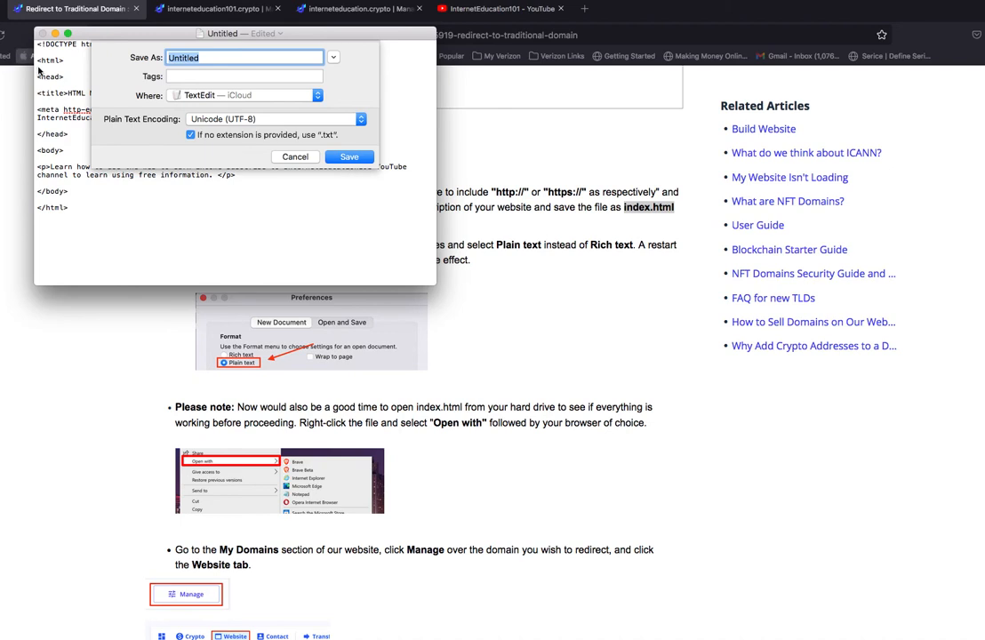
left_click(241, 58)
left_click_drag(240, 58, 86, 59)
type("index.html")
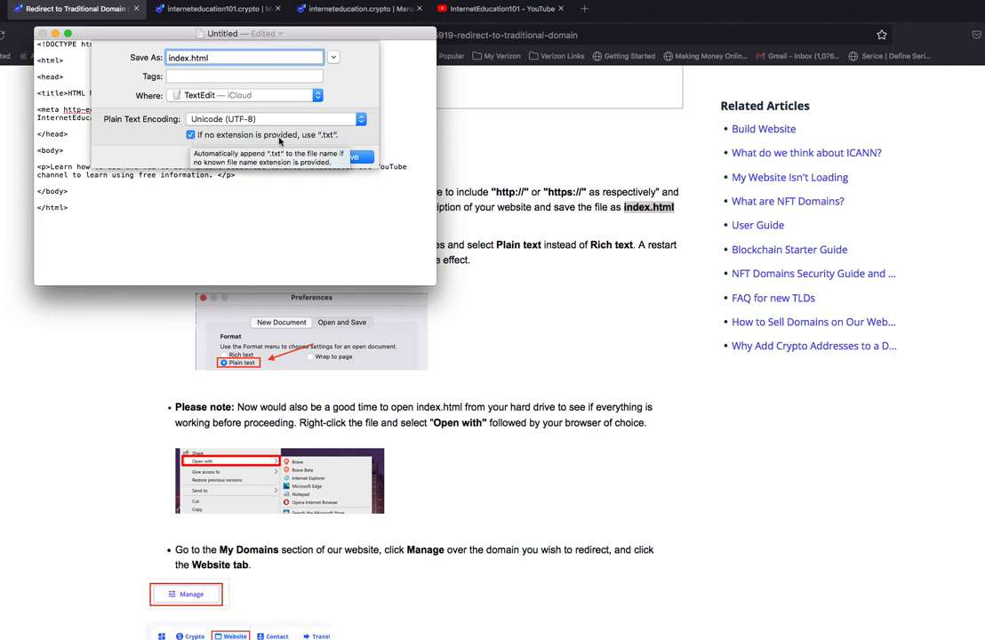
left_click(190, 135)
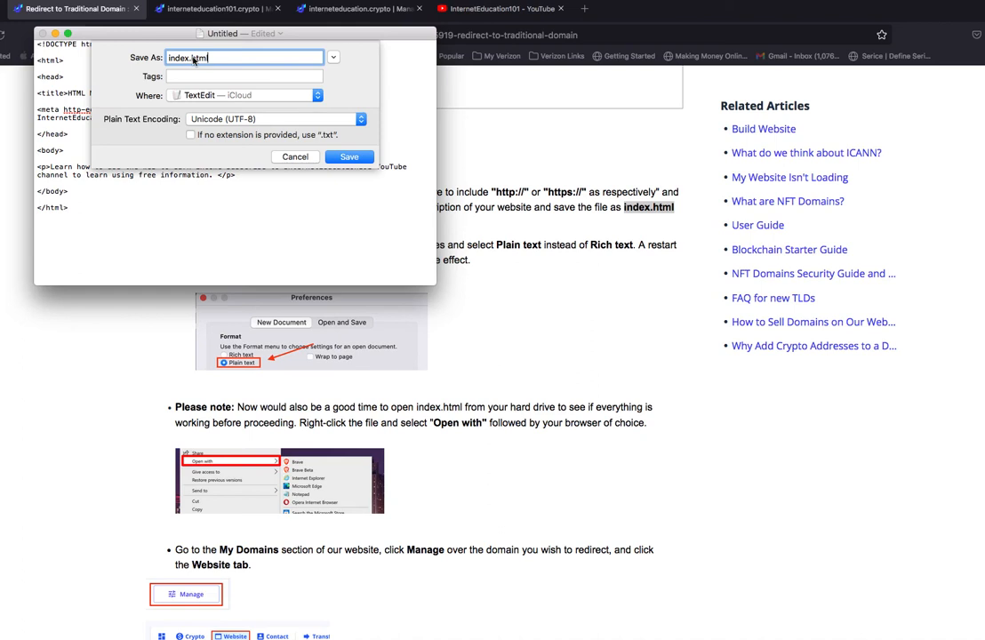
left_click_drag(212, 57, 191, 57)
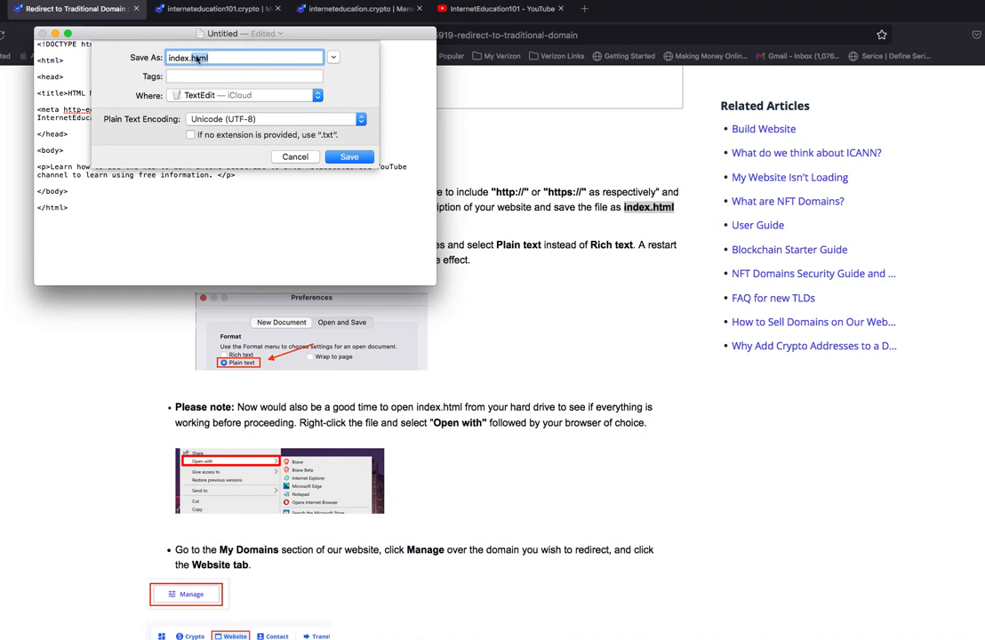
left_click(351, 158)
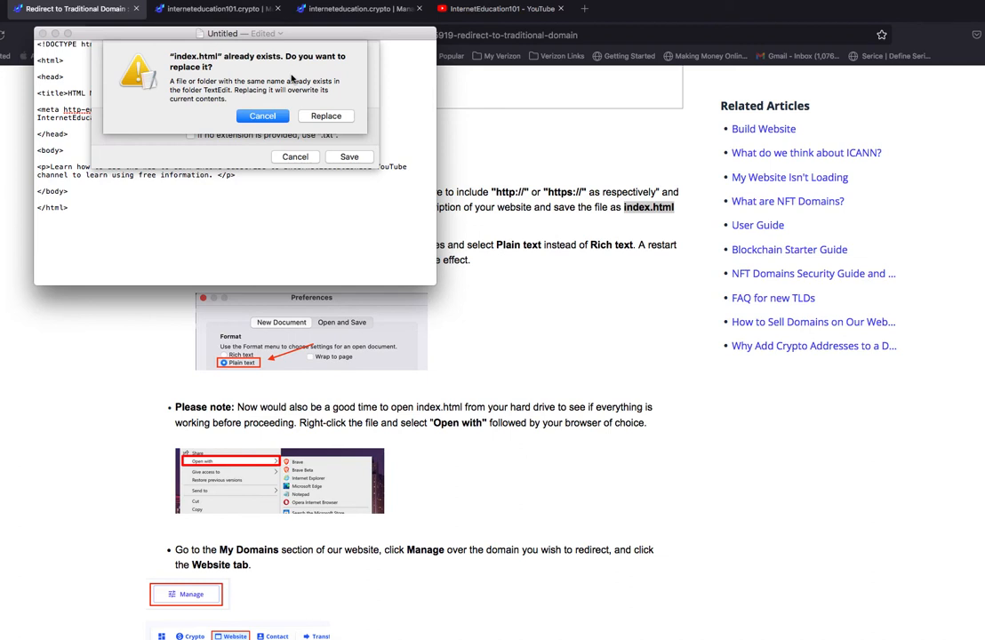
left_click(326, 117)
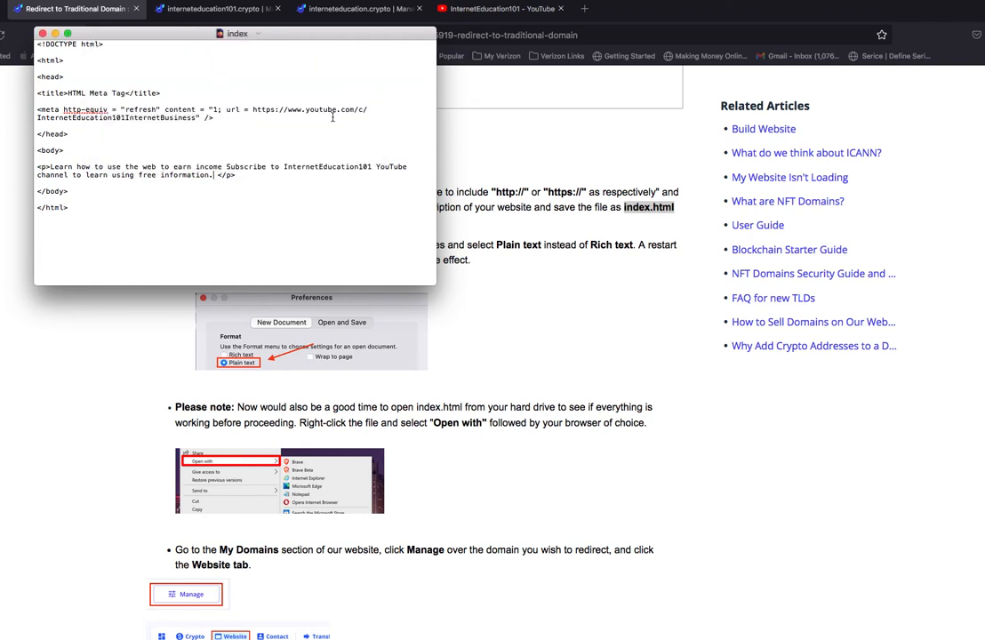
Rename the saved document from its title to index.html and minimize its window.
left_click(255, 34)
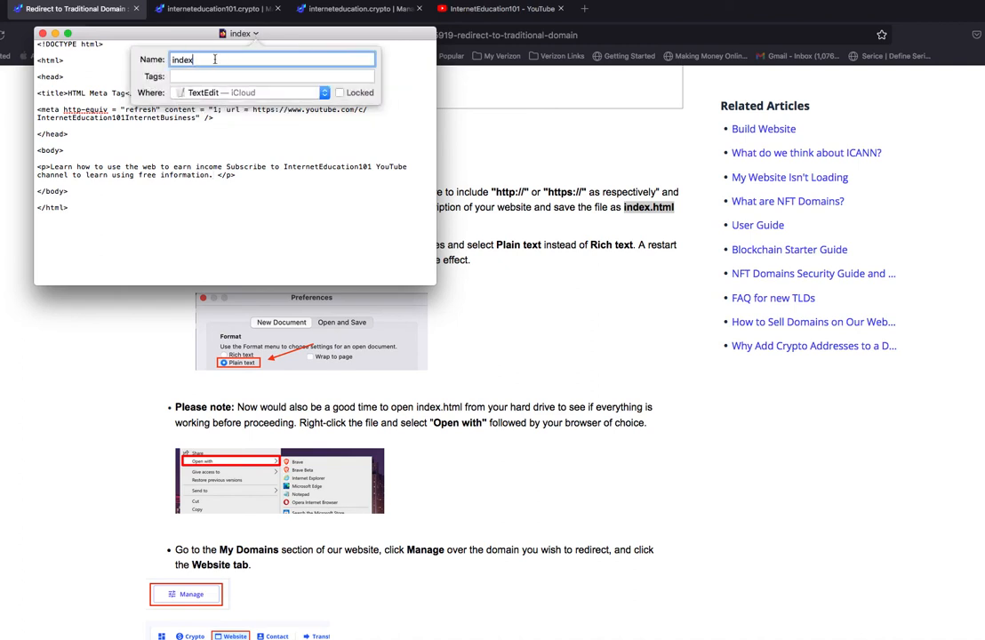
type(".html")
key("Return")
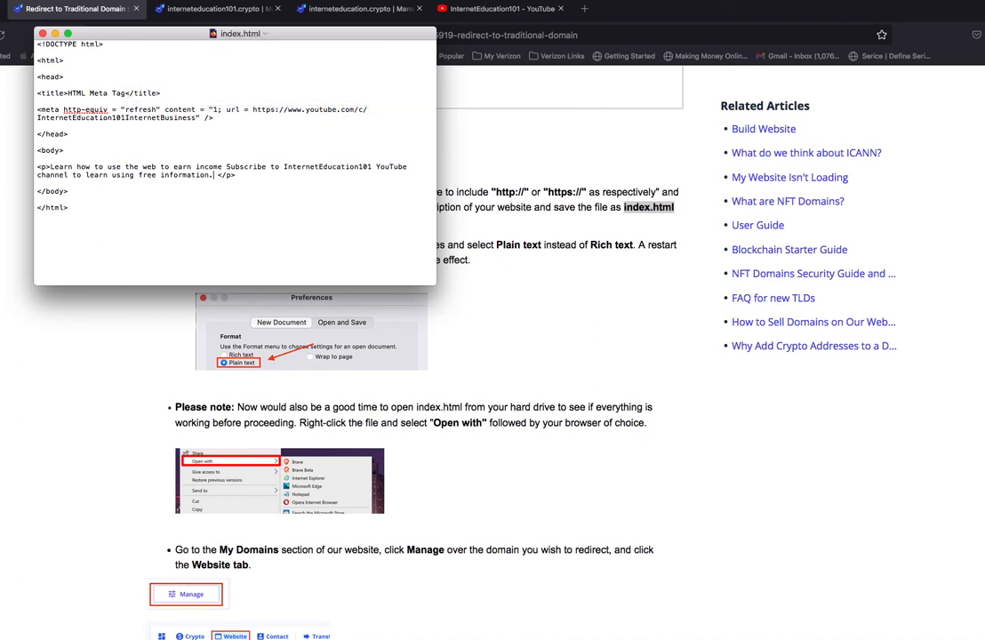
left_click(55, 34)
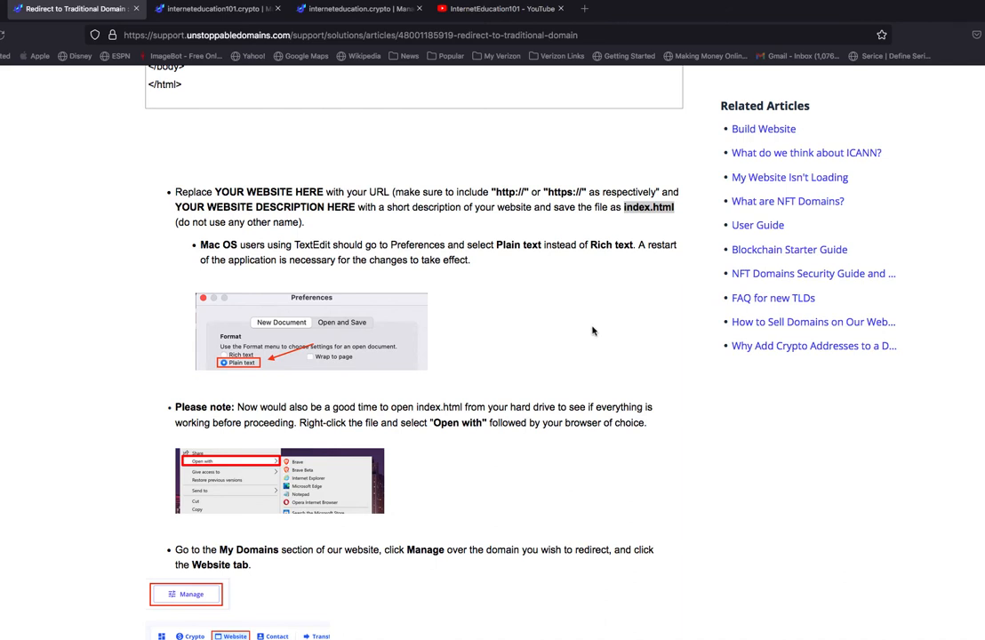
Open Finder and look through the Recents files for index.html.
scroll(593, 331, "down", 2)
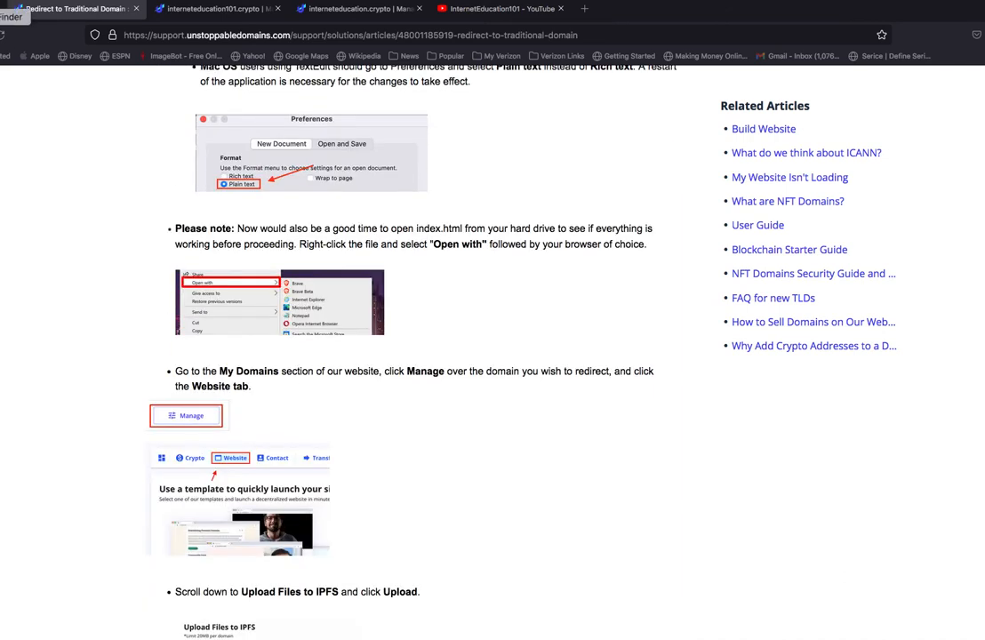
left_click(3, 16)
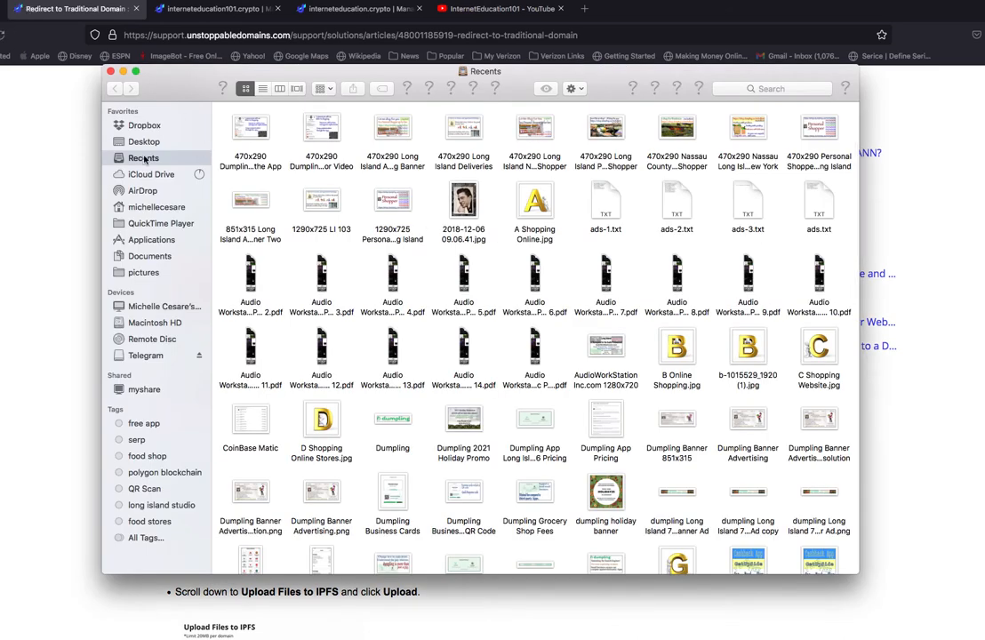
left_click(145, 158)
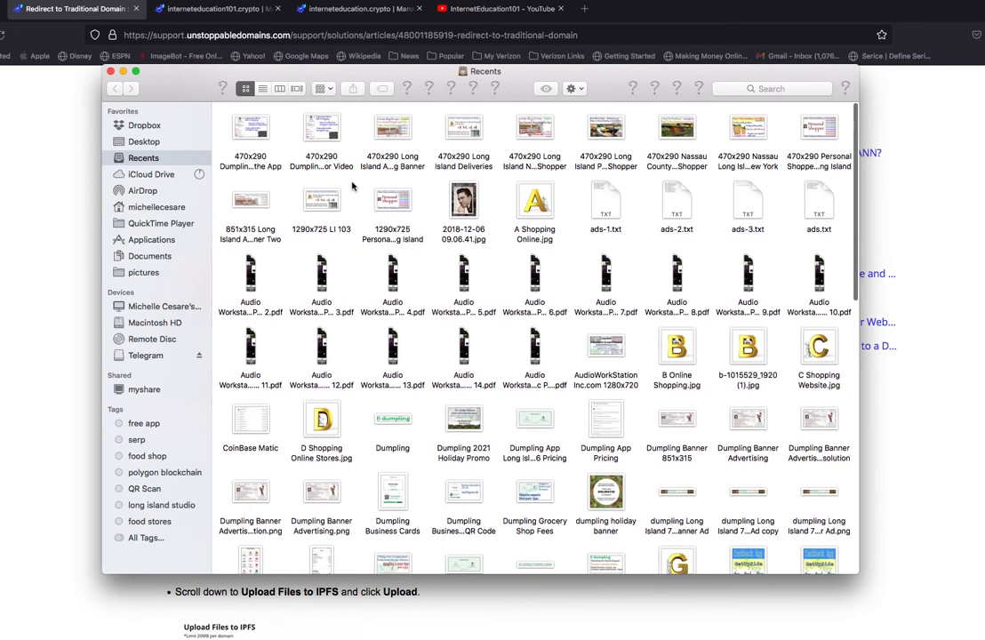
left_click(148, 127)
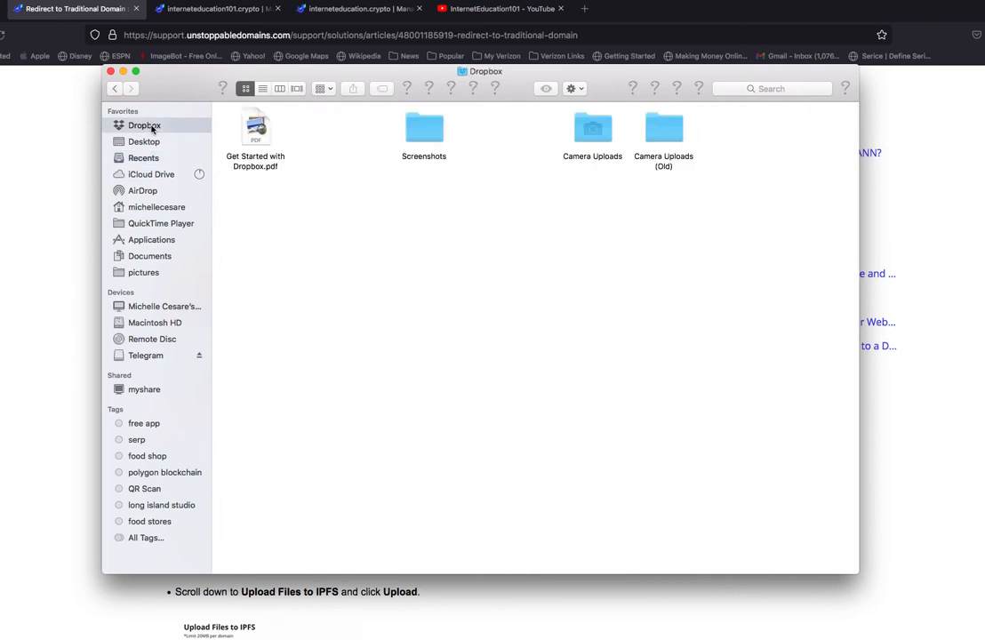
left_click(151, 158)
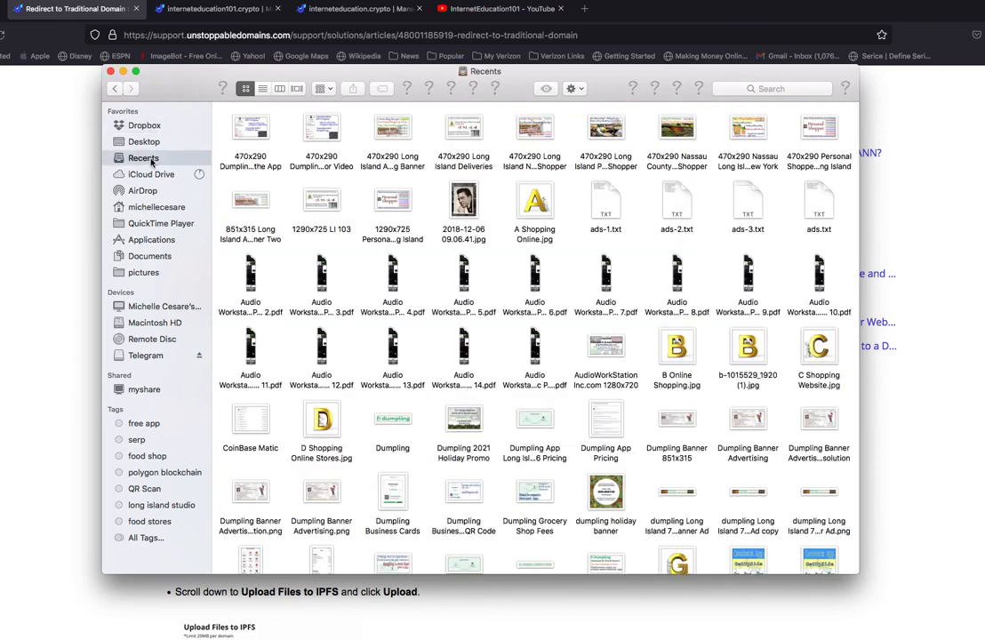
scroll(580, 260, "down", 3)
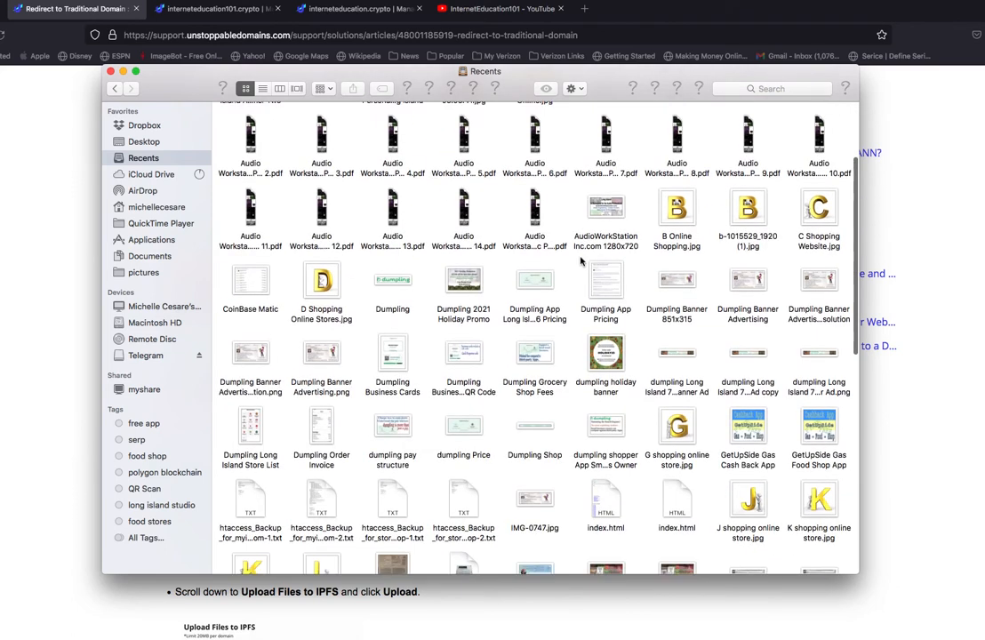
scroll(581, 260, "down", 3)
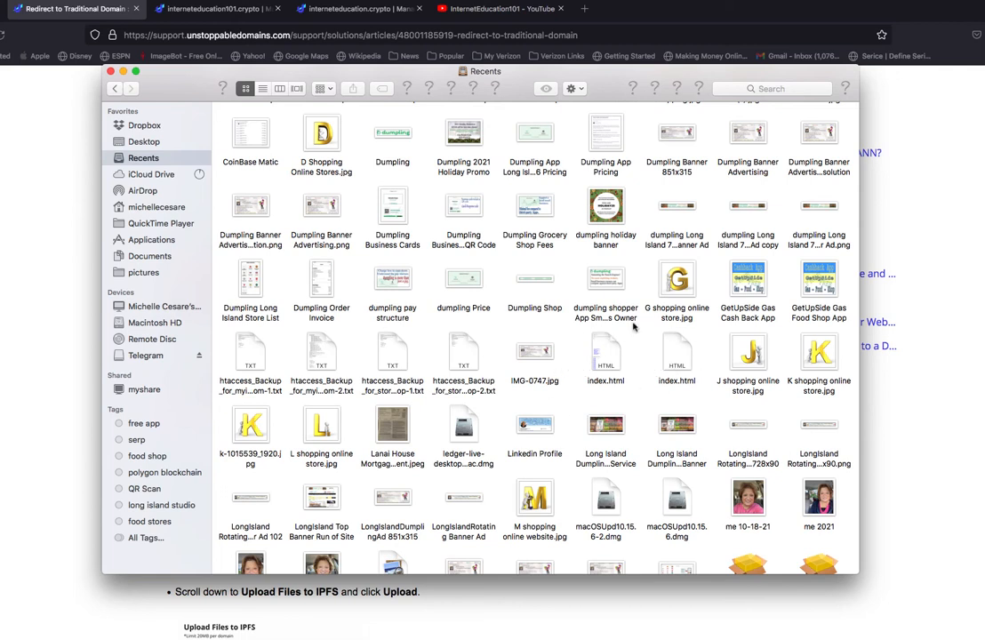
Open the first index.html file in Recents with Firefox to check it, and close the page.
right_click(606, 360)
mouse_move(676, 334)
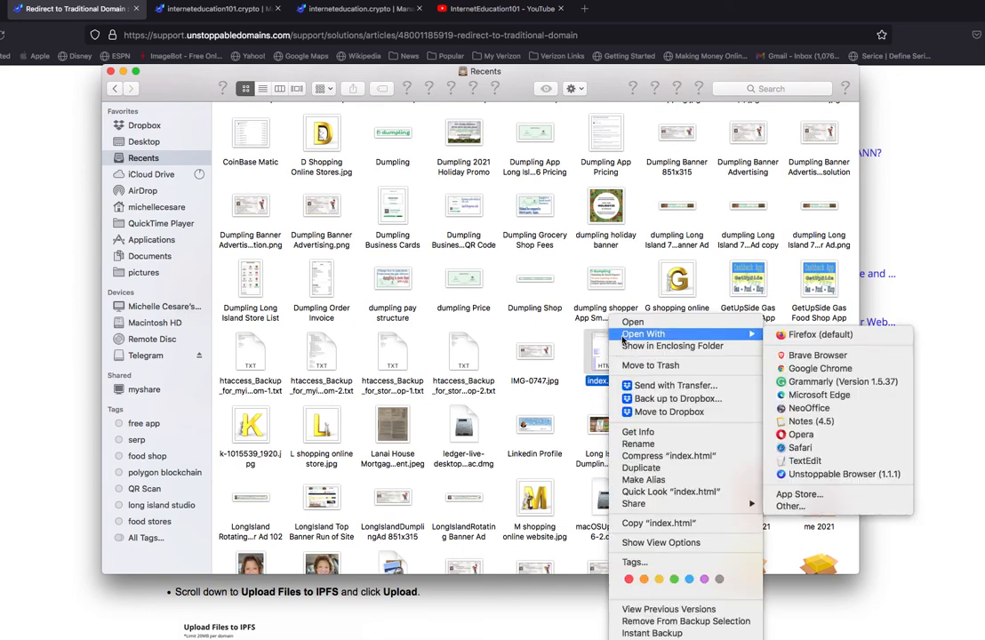
left_click(813, 339)
key("super+w")
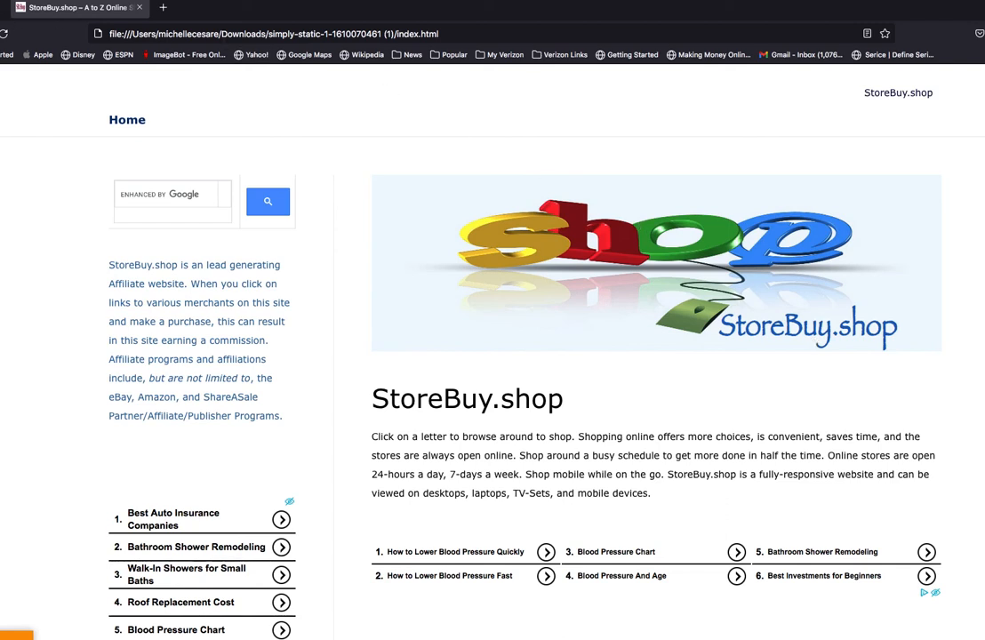
key("super+w")
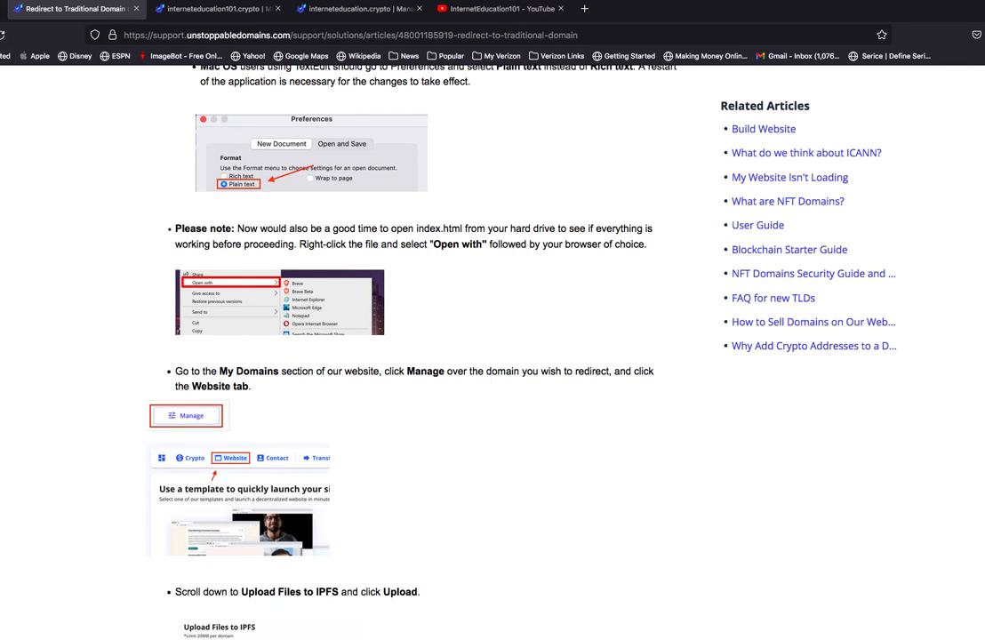
Return to Finder's Recents and open the second index.html file in the browser to test the redirect.
left_click(2, 18)
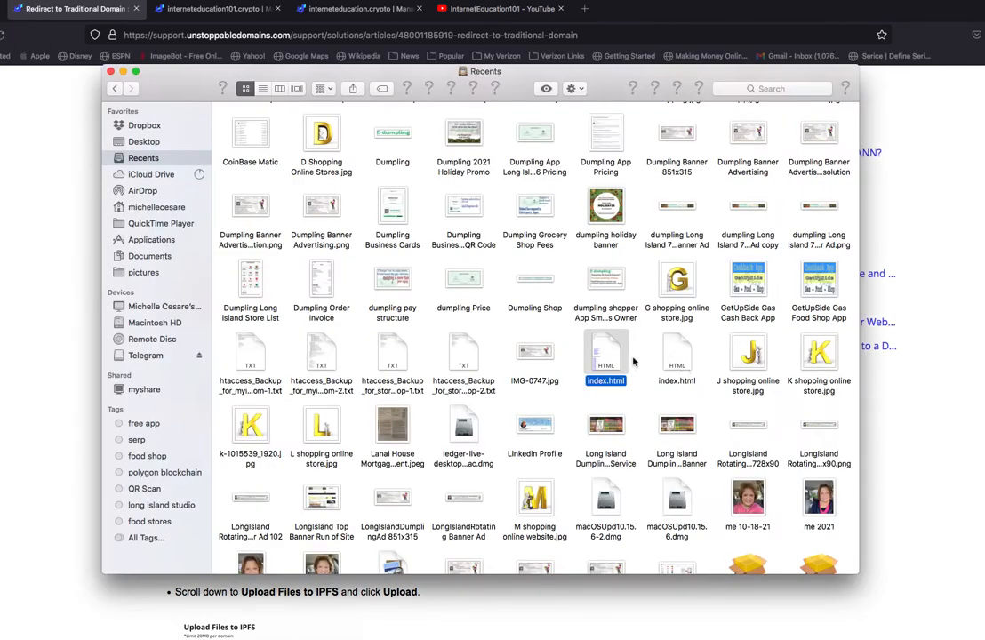
left_click(684, 396)
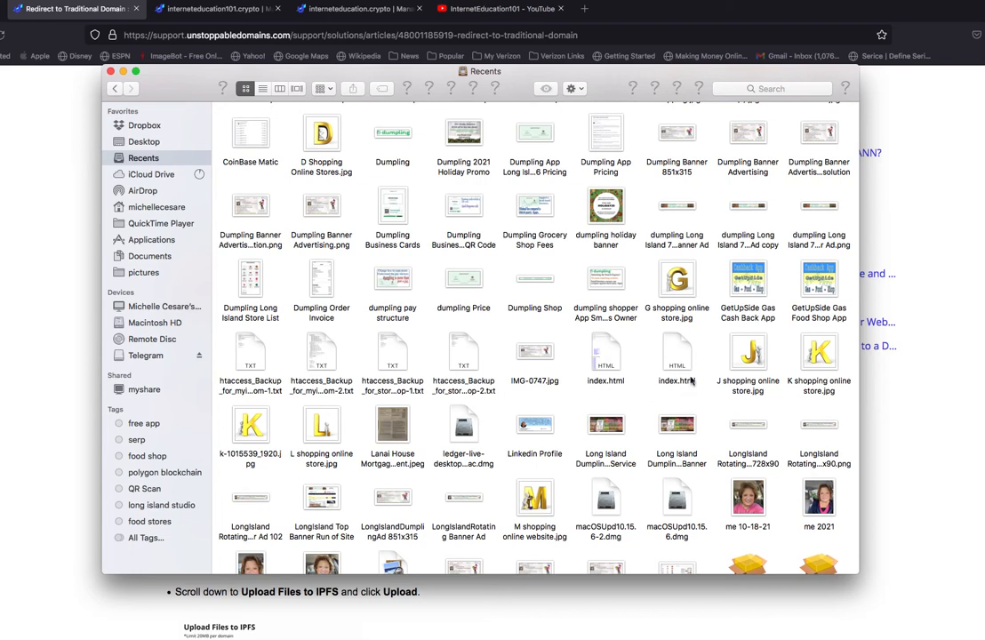
left_click(675, 357)
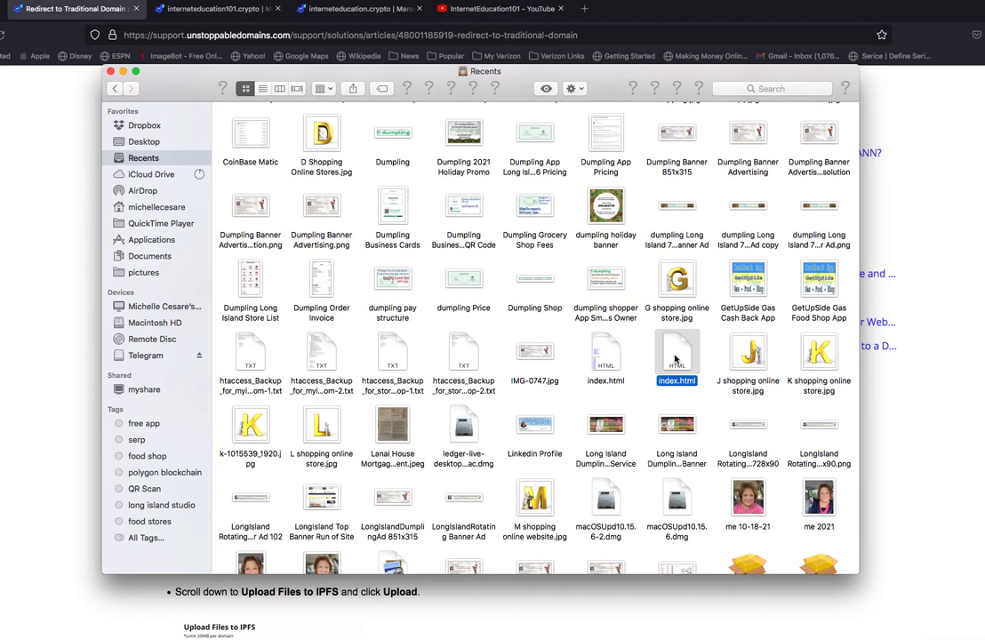
right_click(676, 357)
mouse_move(818, 374)
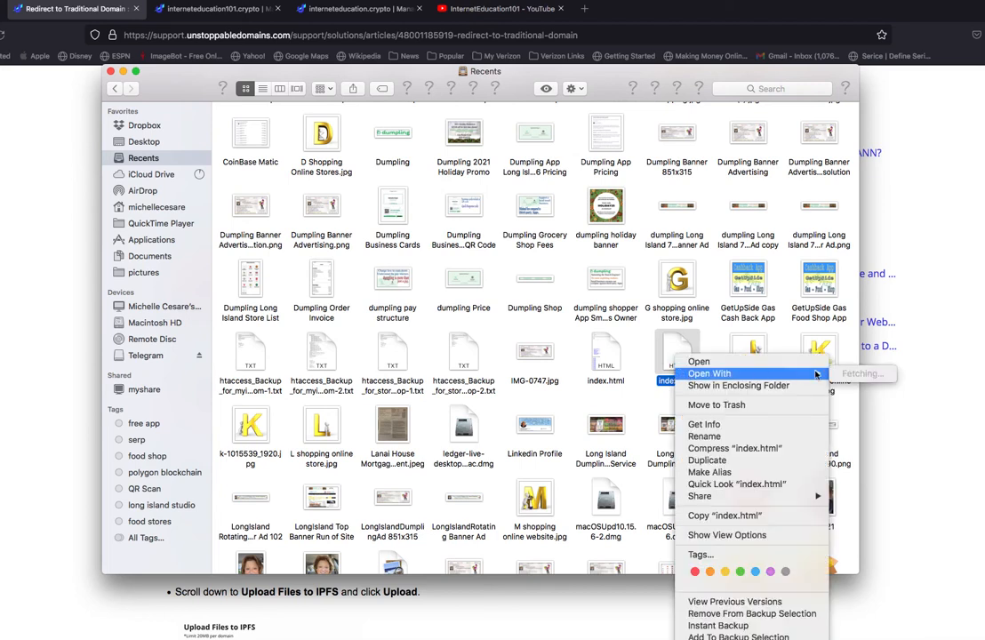
left_click(863, 374)
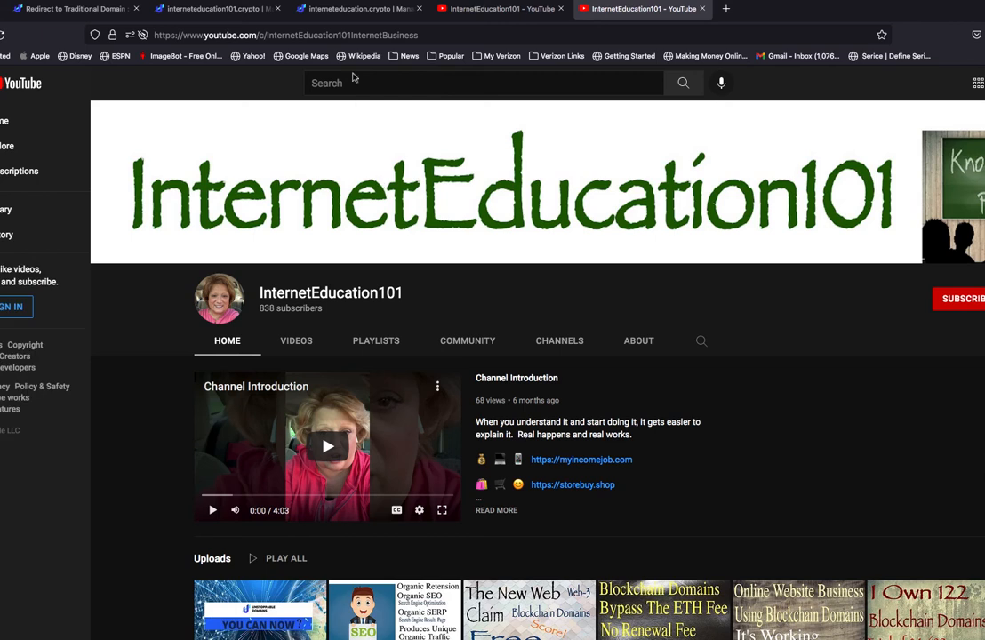
Return to the interneteducation.crypto management page and open its form for uploading website files to IPFS.
left_click(357, 9)
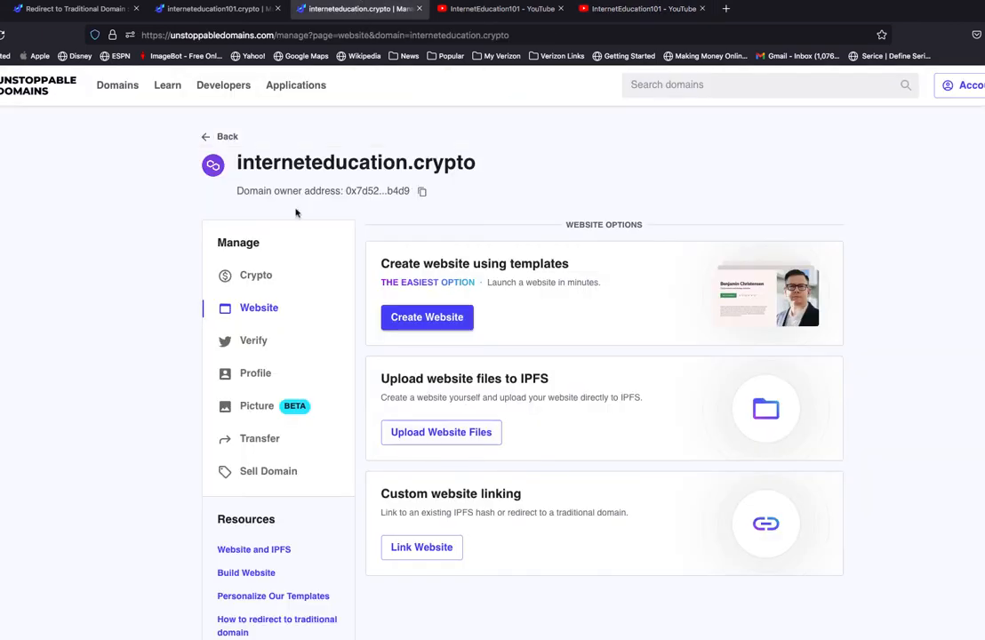
left_click_drag(236, 161, 477, 162)
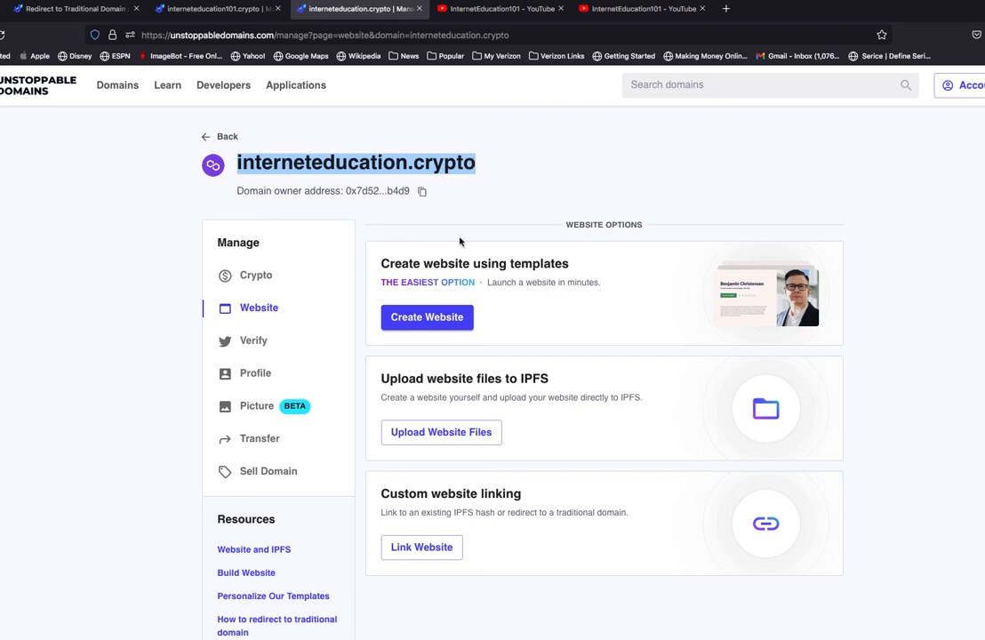
left_click(449, 434)
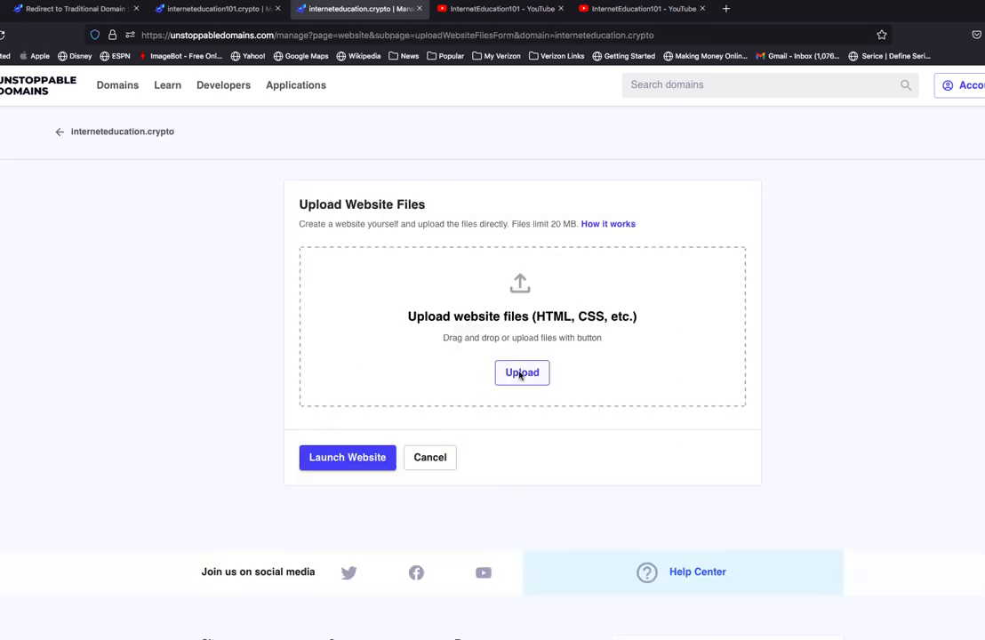
left_click(521, 373)
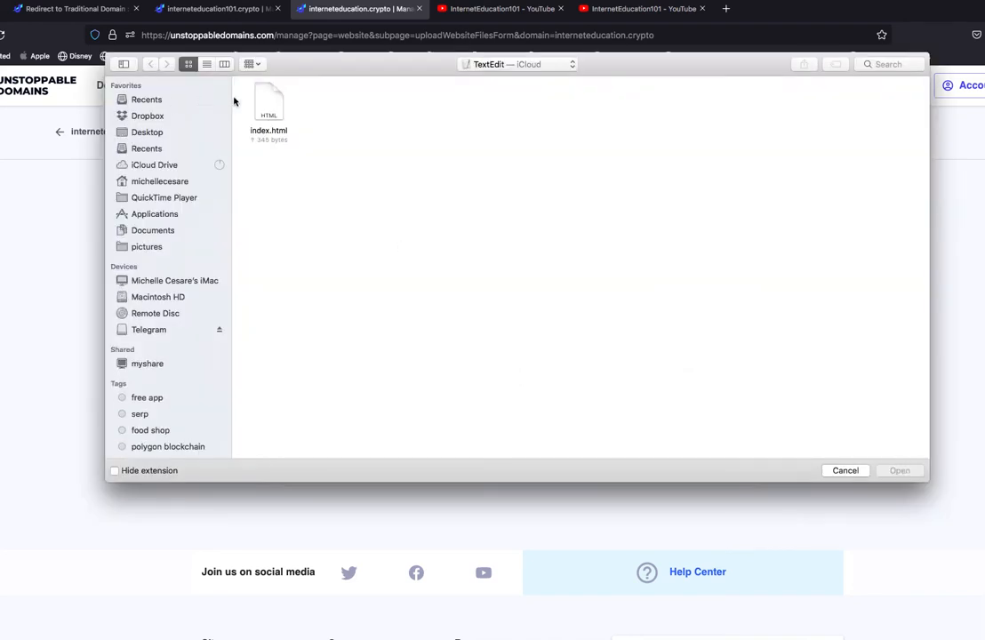
left_click(152, 102)
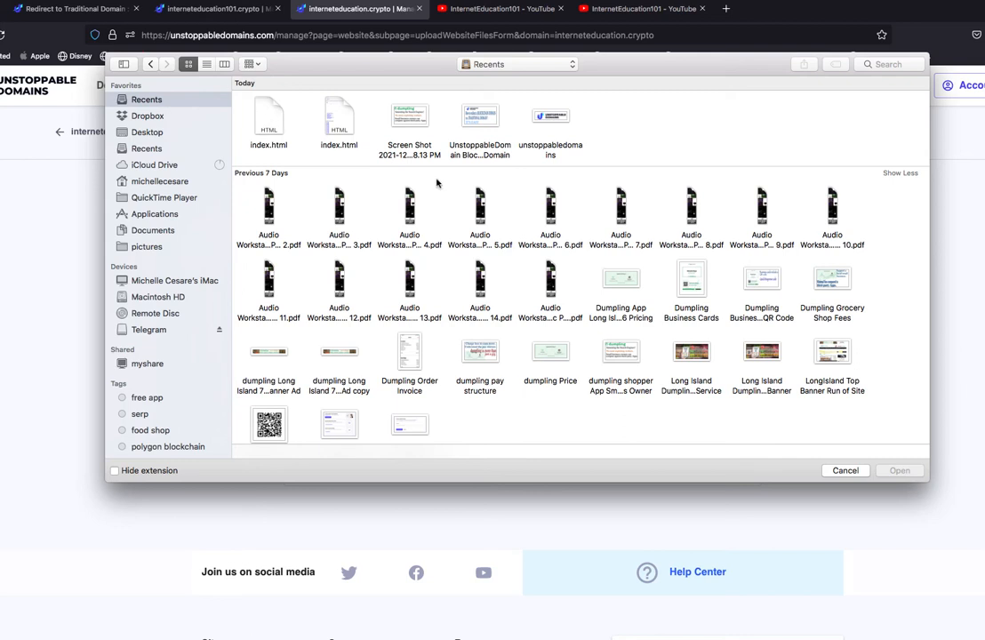
left_click(845, 471)
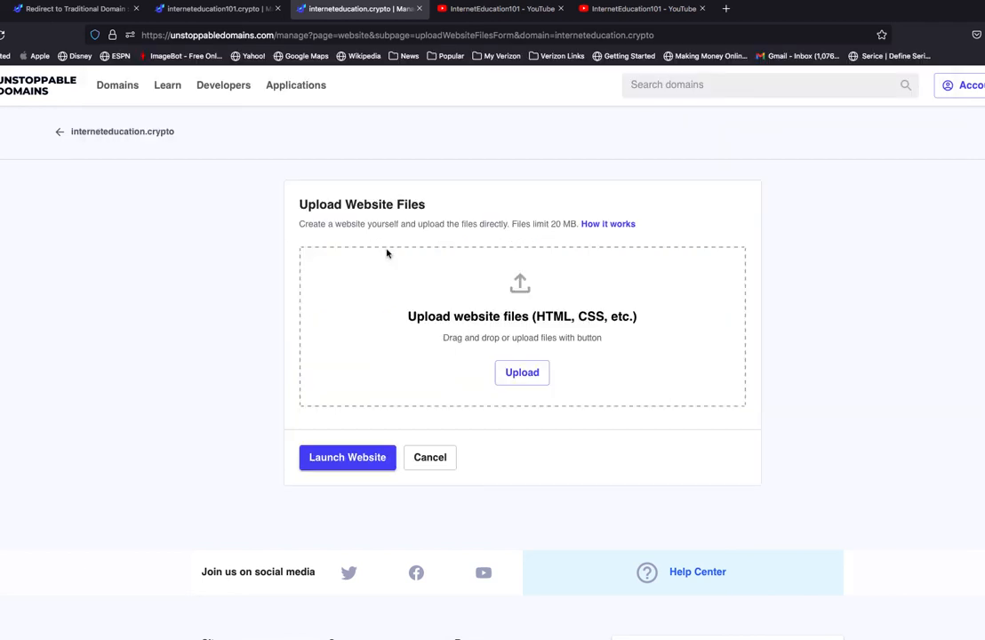
left_click(0, 14)
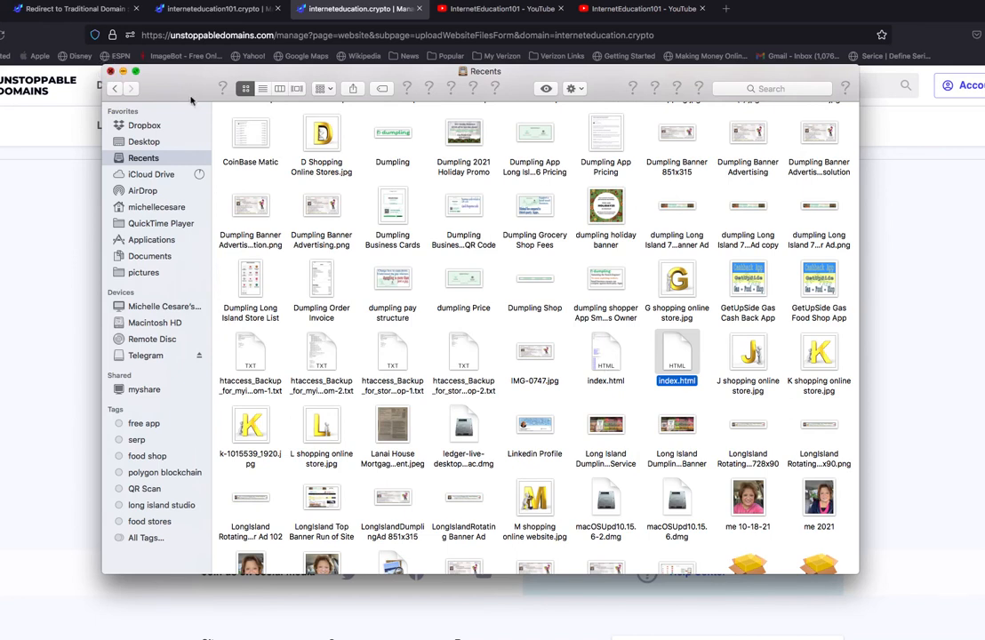
left_click(110, 71)
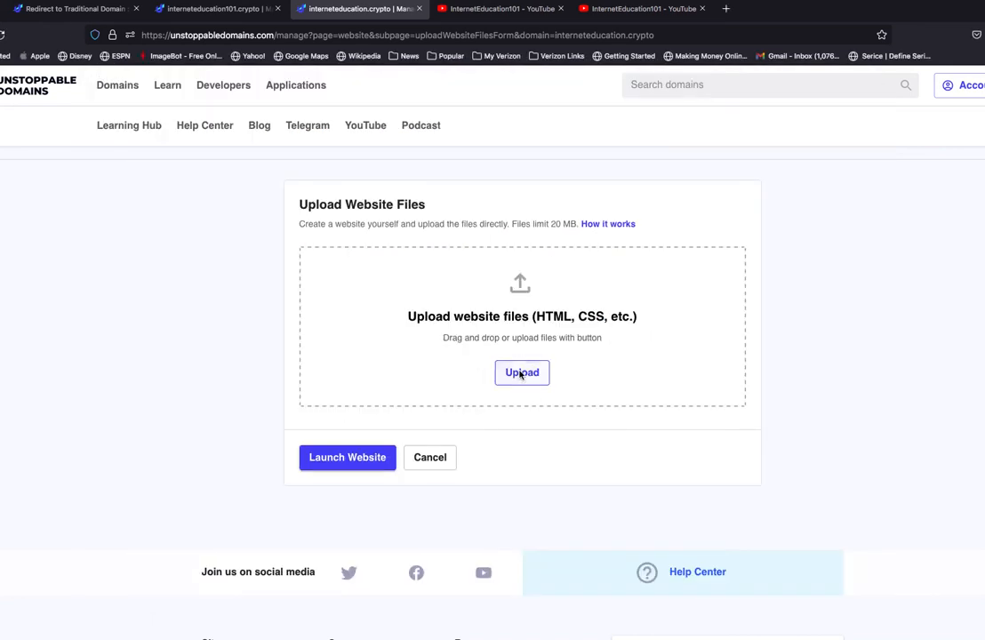
Add the first index.html file from Recents to the website upload and try to launch the website.
left_click(522, 372)
left_click(153, 101)
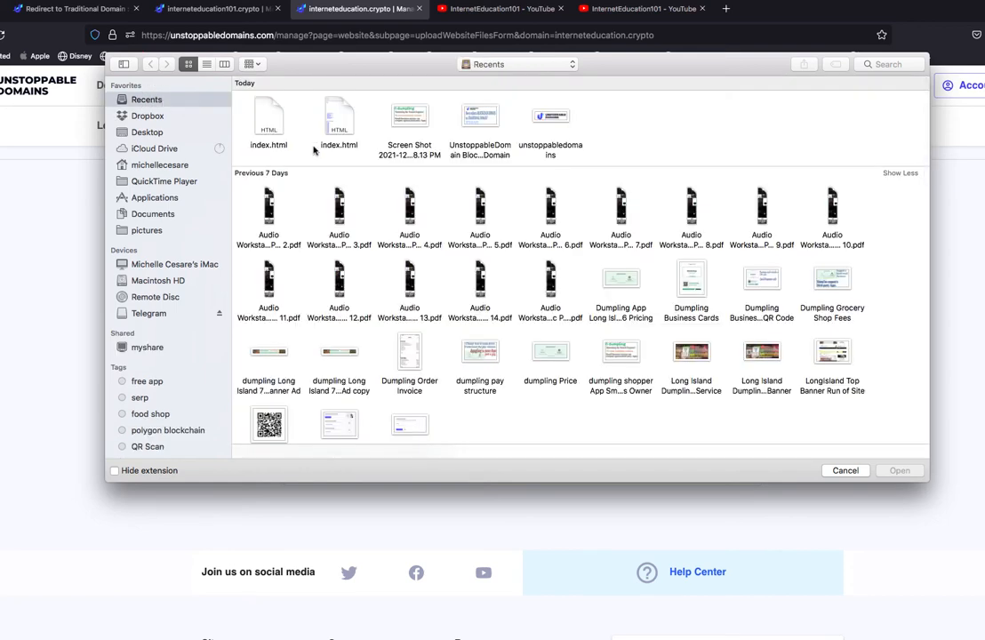
left_click(274, 126)
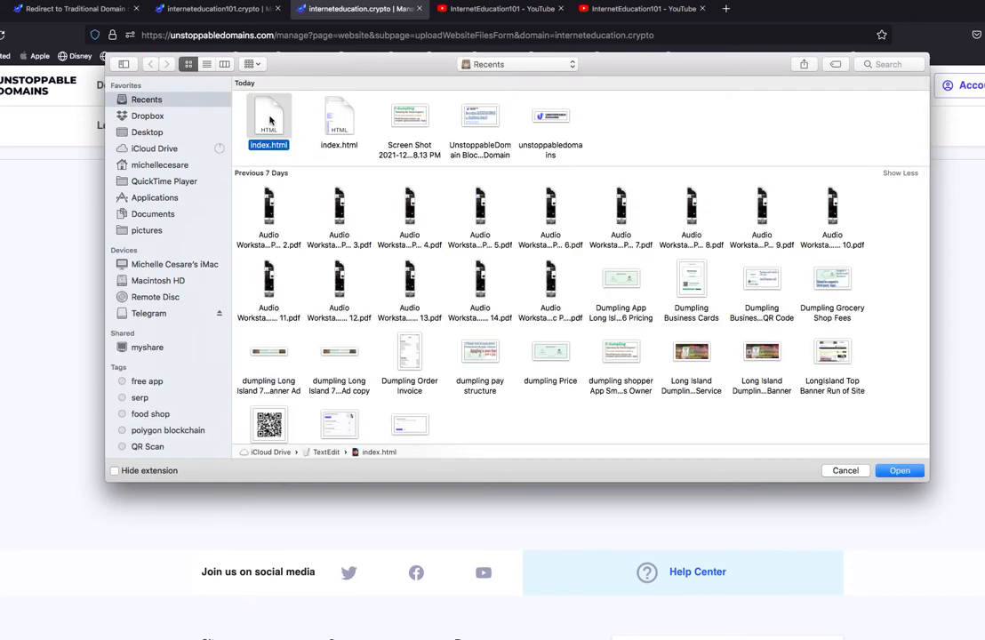
left_click(901, 472)
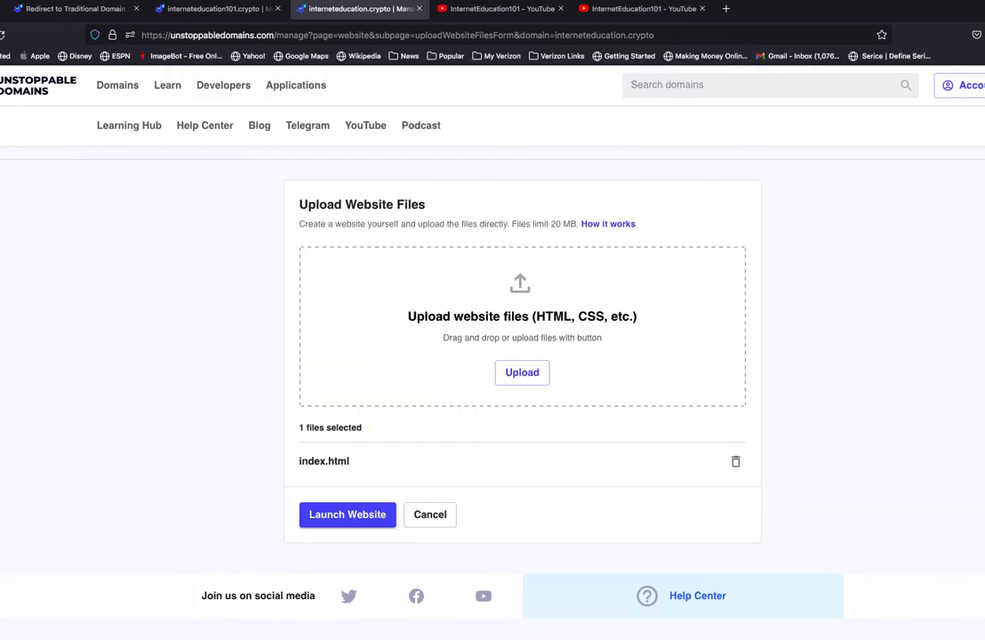
left_click_drag(300, 460, 368, 460)
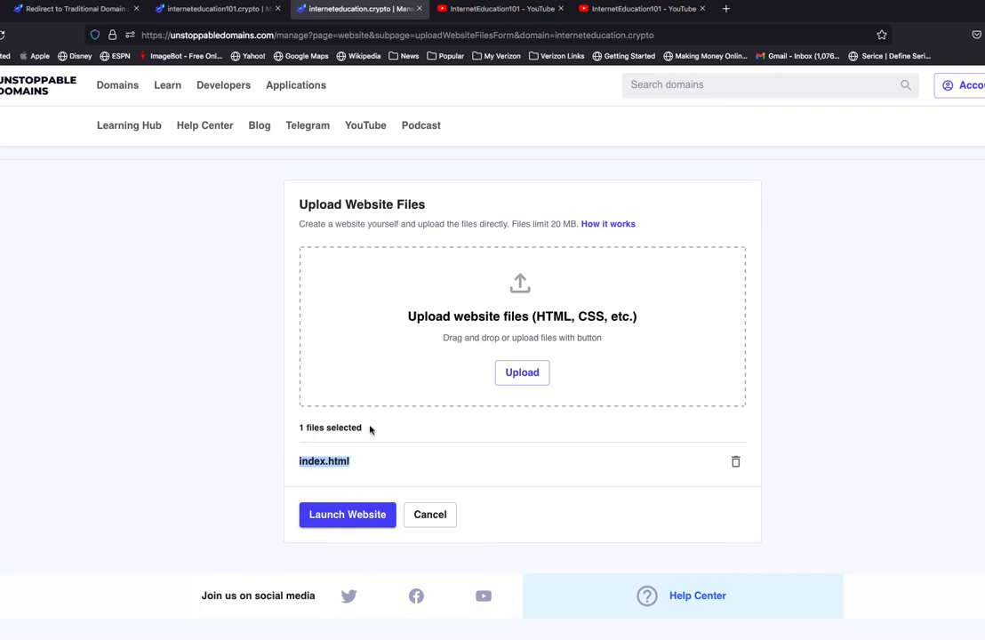
left_click(792, 394)
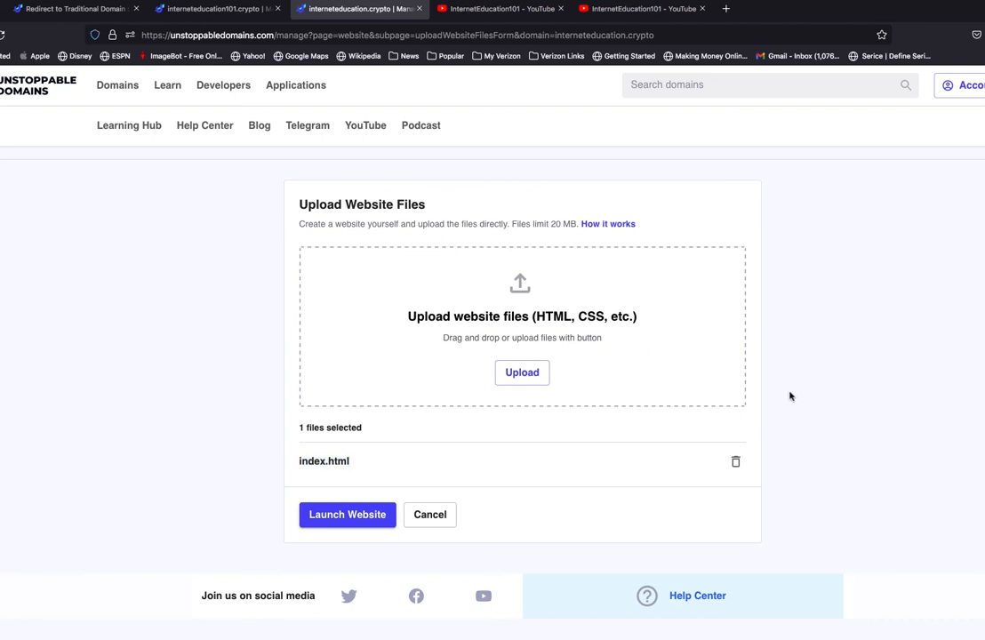
left_click(343, 520)
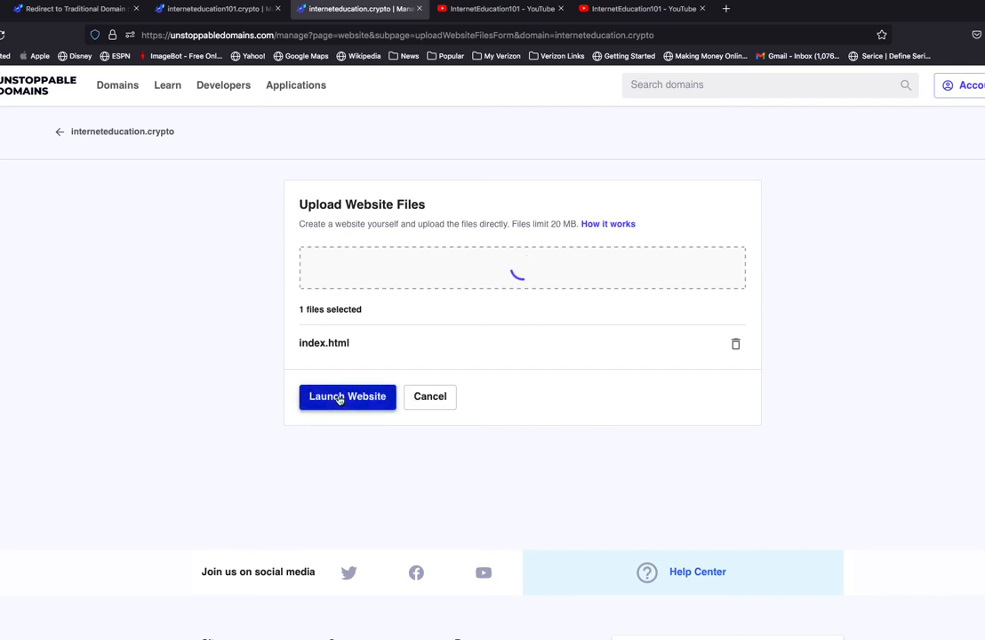
Reopen the website files upload form for interneteducation.crypto, add the first index.html from Recents again, and launch the website.
left_click(58, 134)
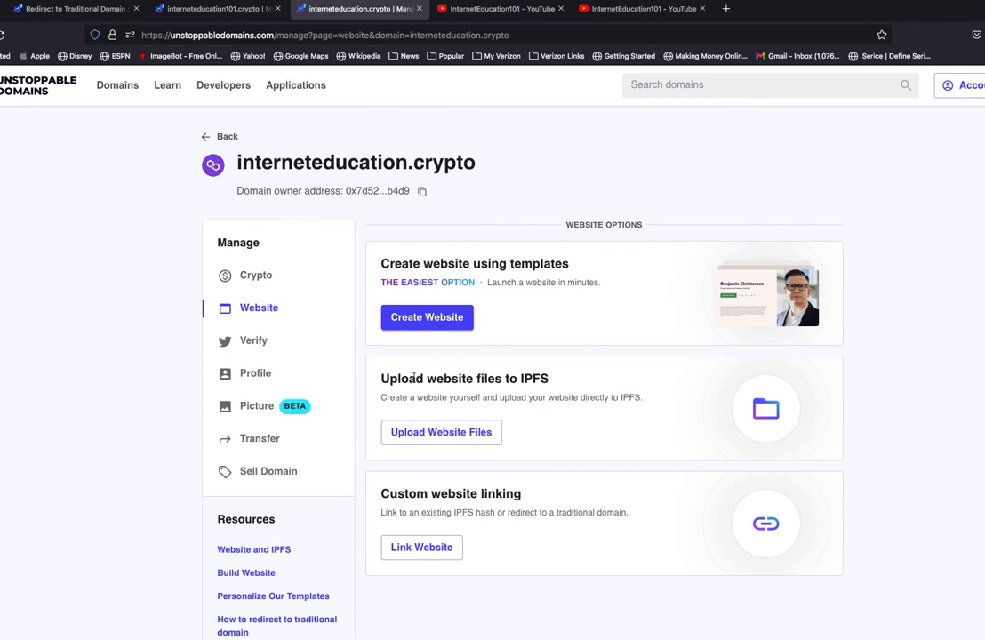
left_click(472, 432)
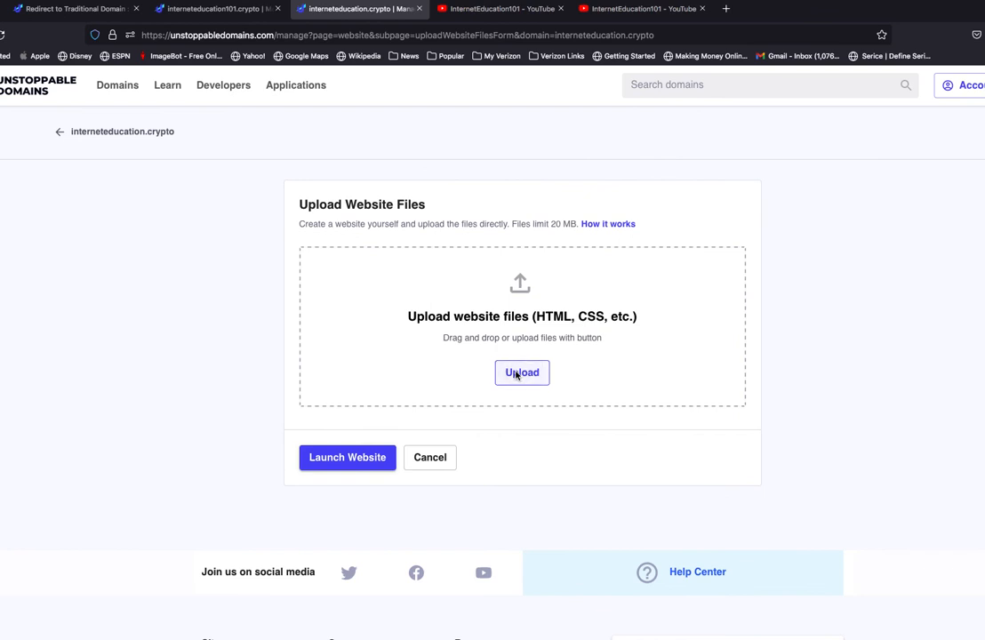
left_click(521, 373)
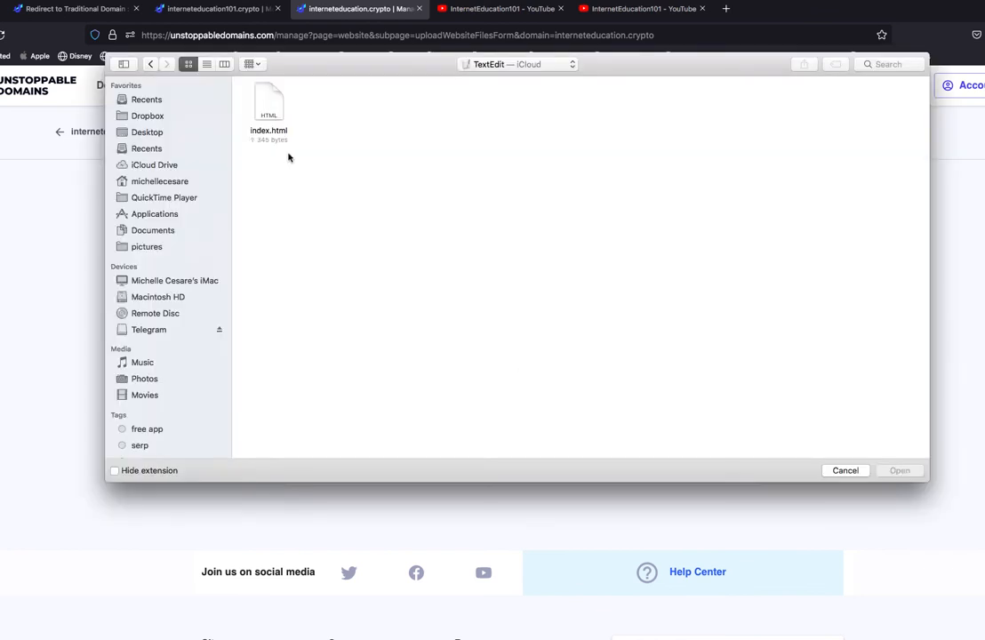
left_click(134, 100)
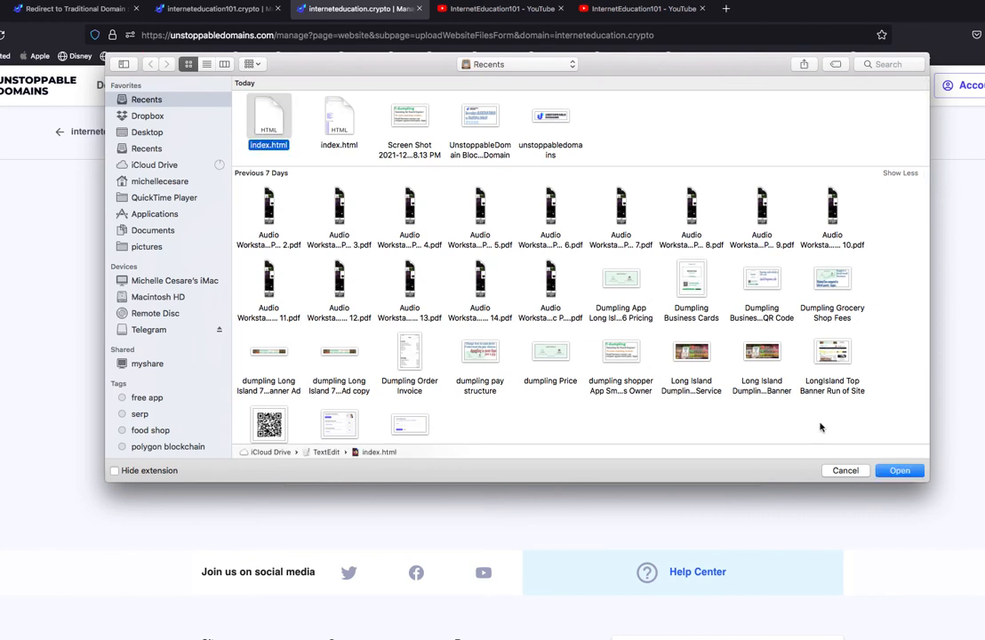
left_click(898, 472)
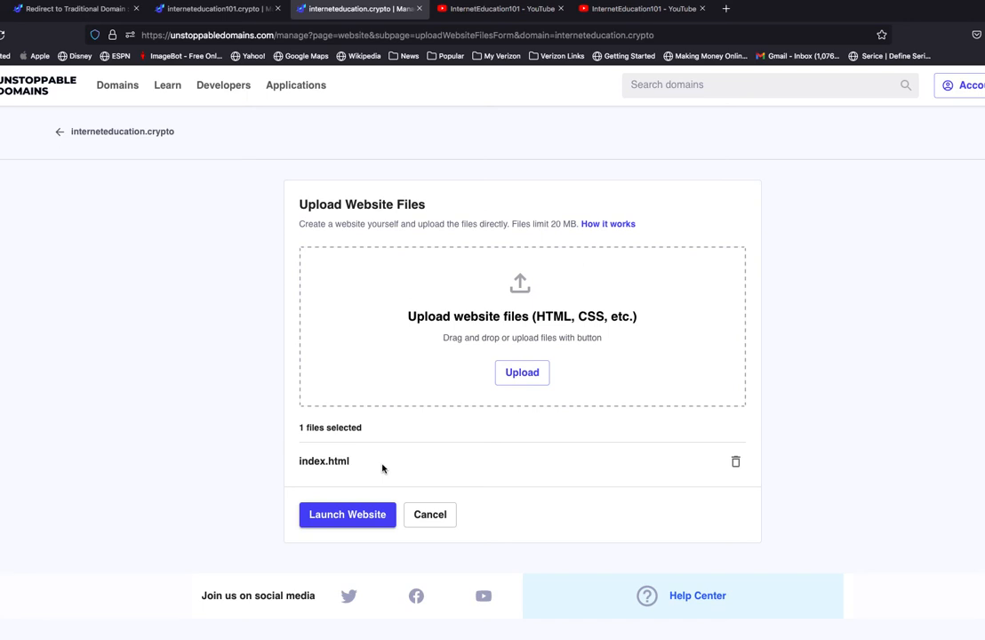
left_click(354, 515)
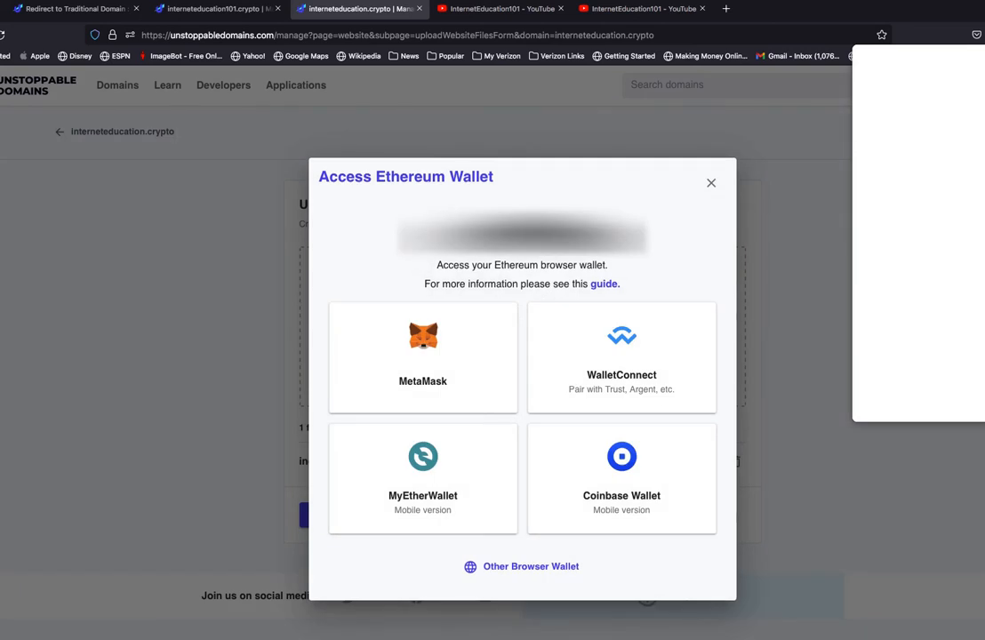
Connect the MetaMask wallet, sign both signature requests from Unstoppable Domains, and dismiss the wallet window.
left_click(448, 345)
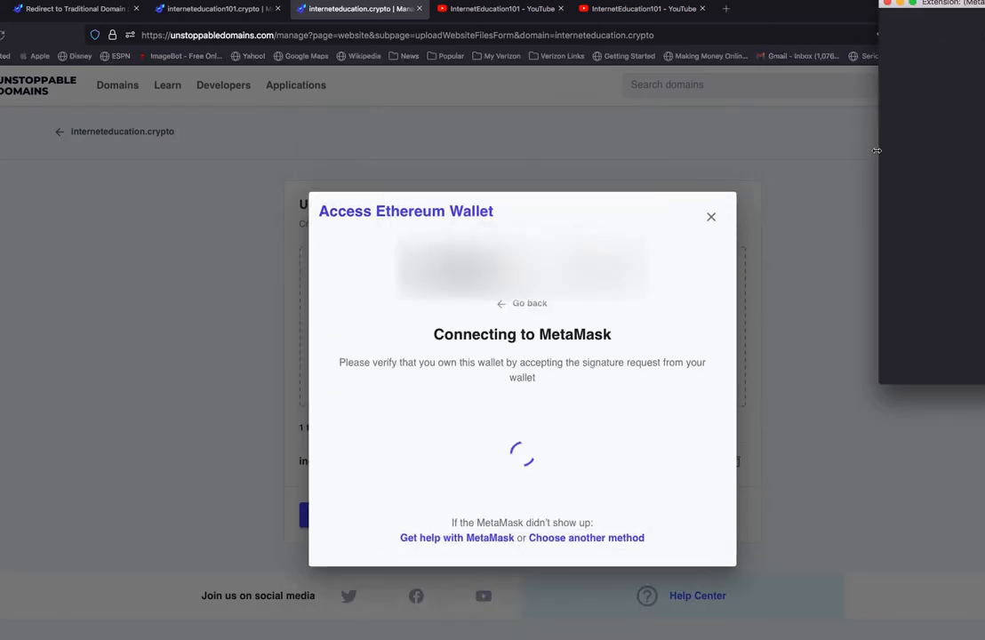
left_click_drag(918, 4, 803, 5)
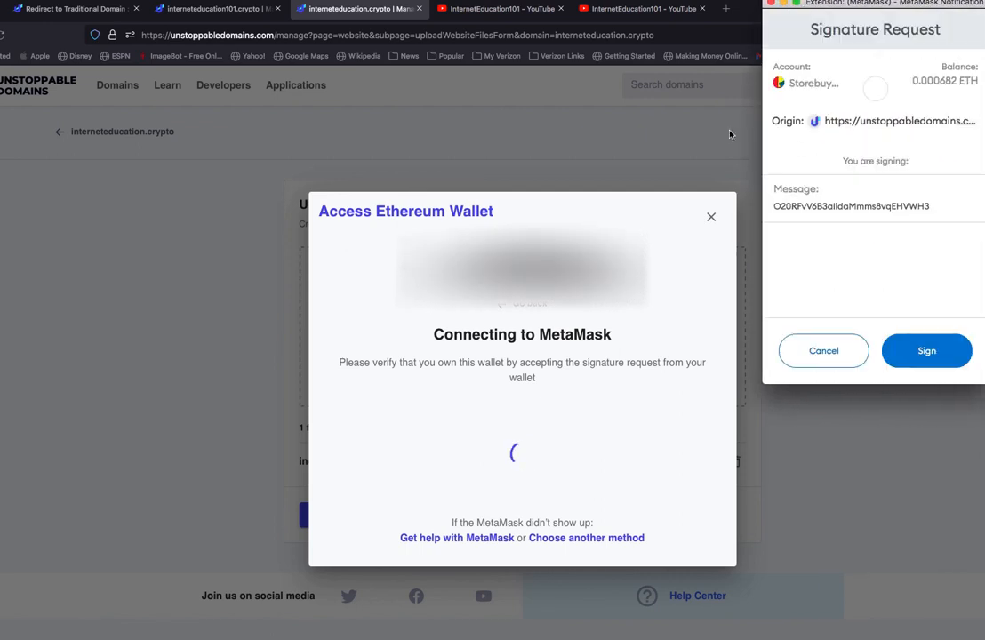
left_click(923, 360)
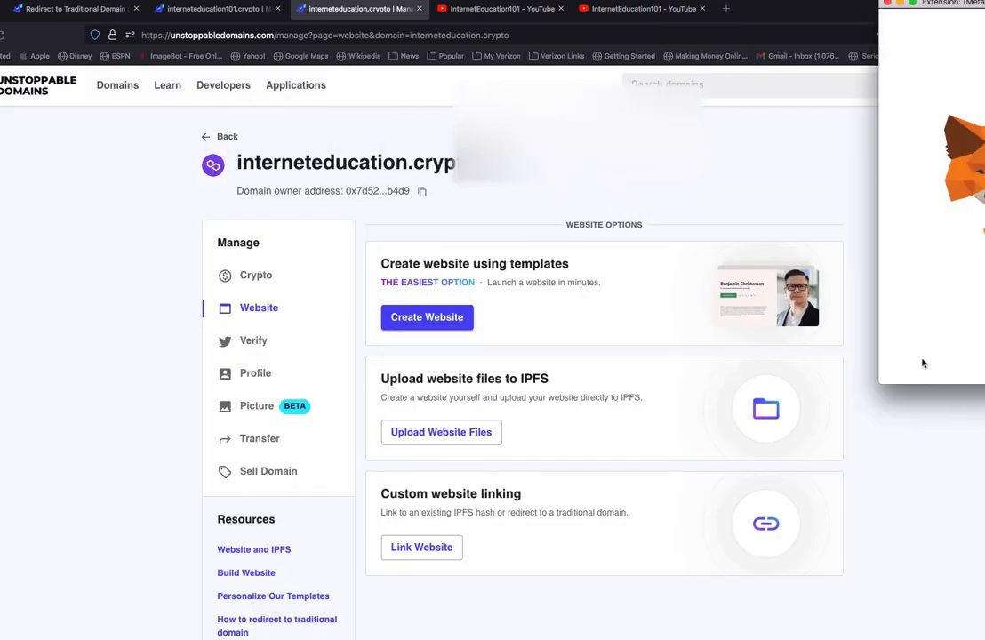
left_click_drag(915, 11, 790, 7)
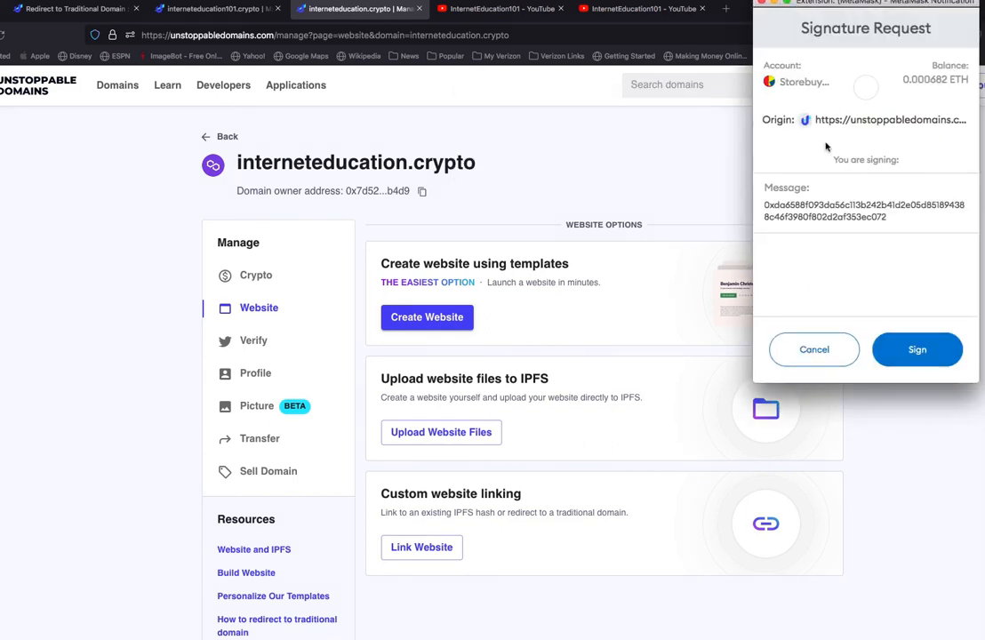
left_click(911, 352)
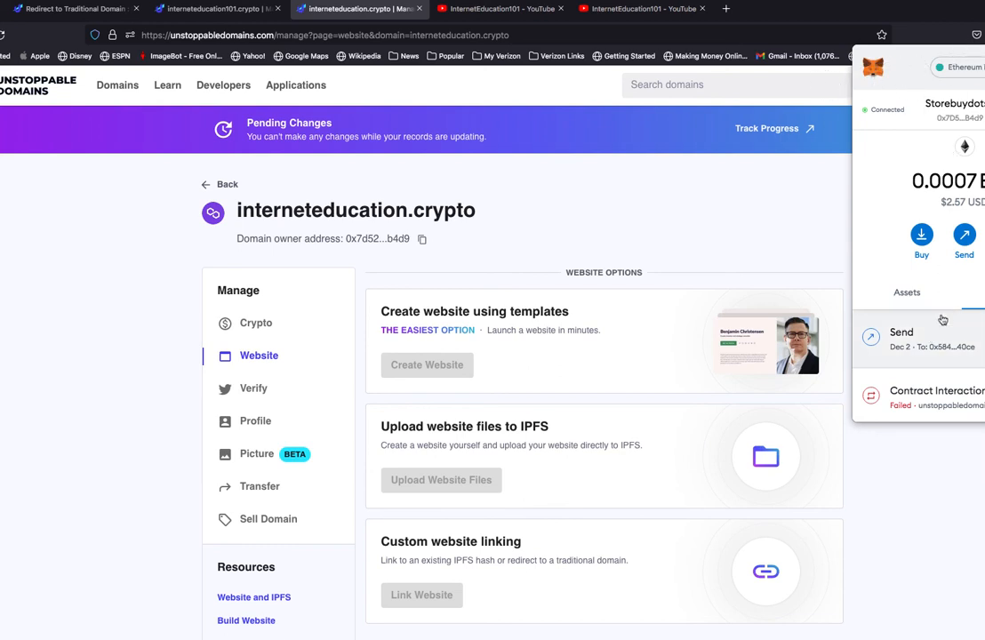
left_click(768, 211)
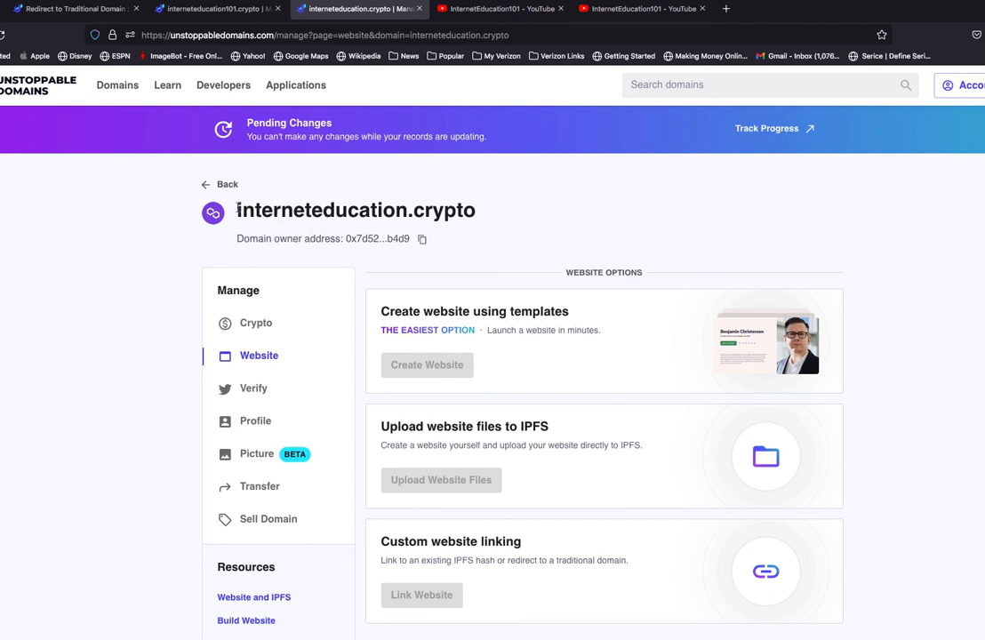
Open the progress tracking page for the pending domain changes in a new tab and view it.
right_click(761, 125)
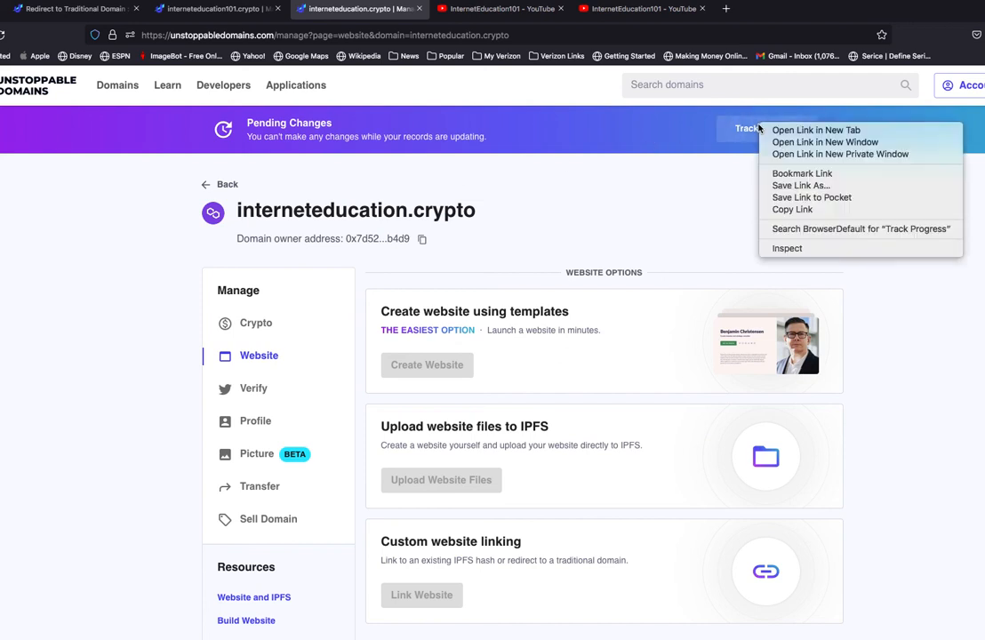
left_click(816, 131)
left_click(499, 10)
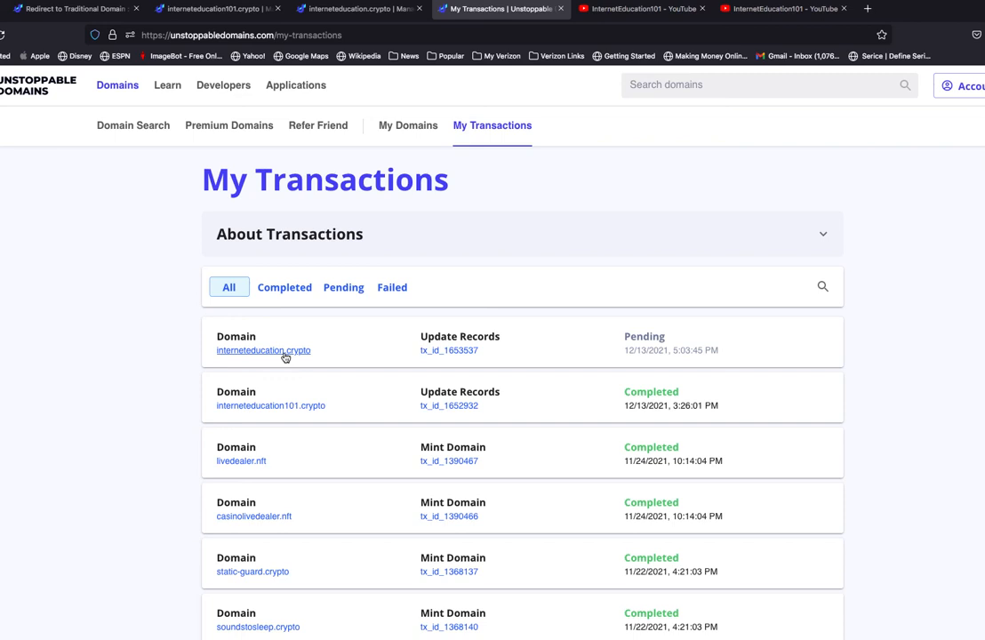
Review the target YouTube channel and the transactions list, view and close the UnstoppableDomain Blockchain Domain image, and return to the channel.
left_click(645, 9)
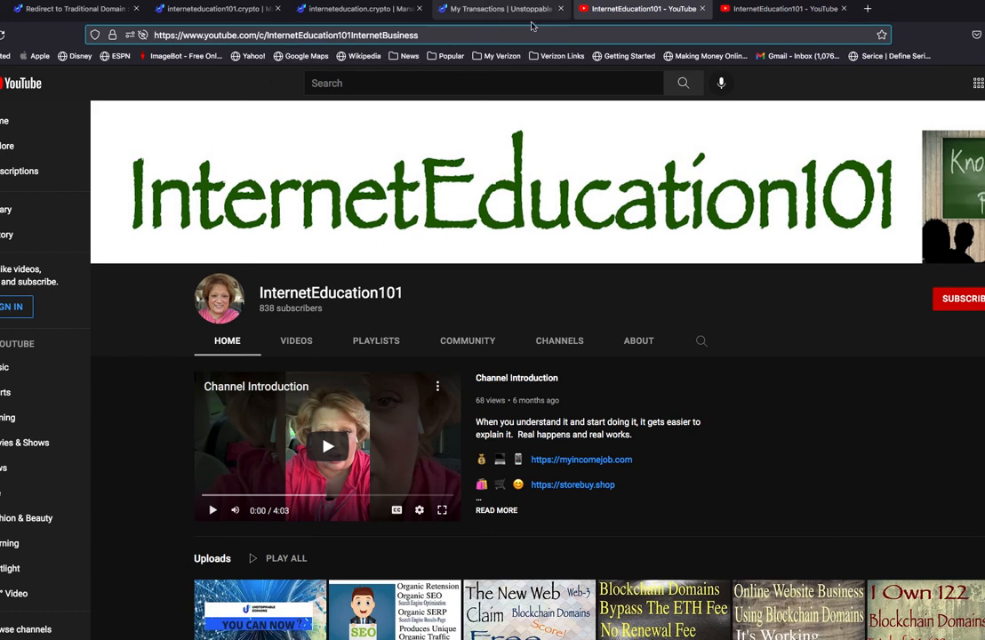
left_click(501, 10)
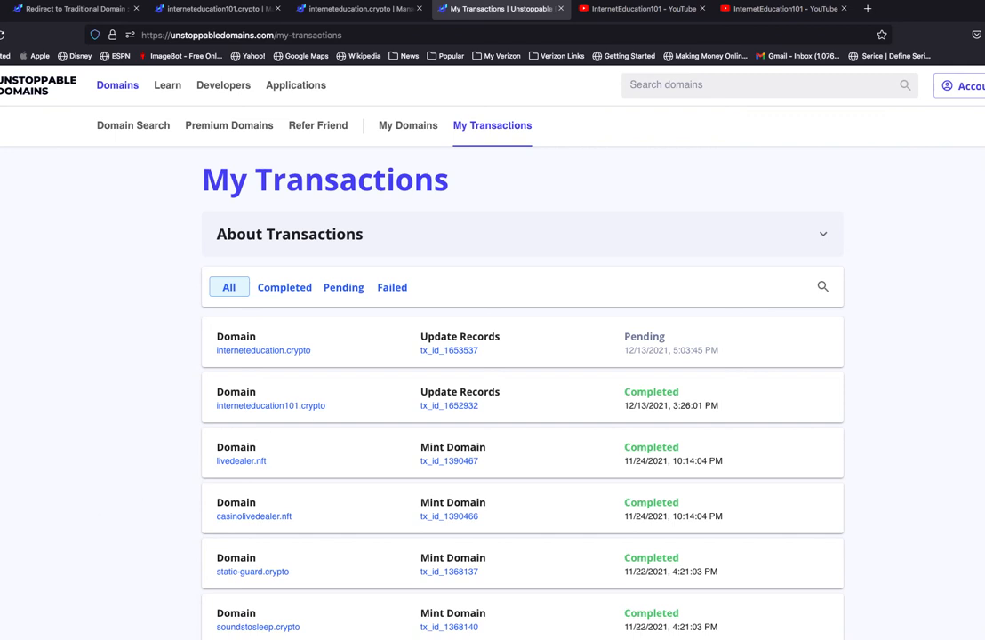
left_click(2, 569)
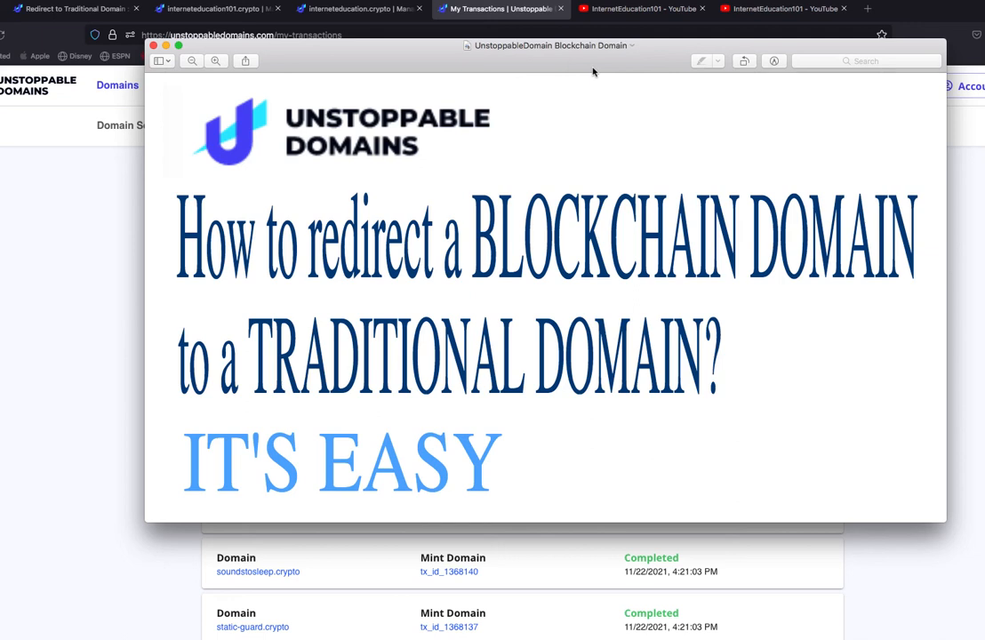
left_click(153, 45)
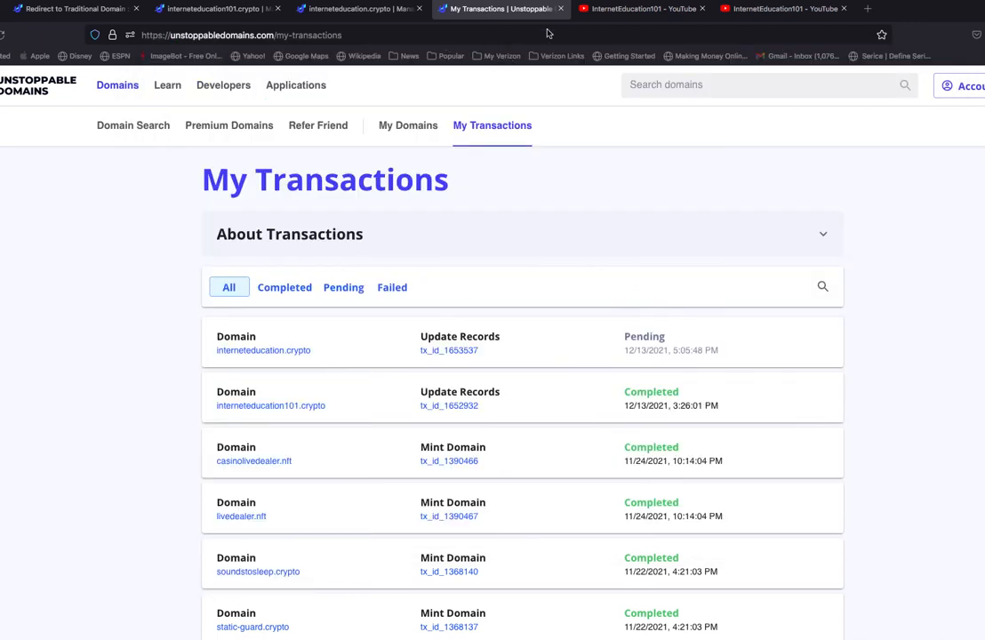
left_click(633, 11)
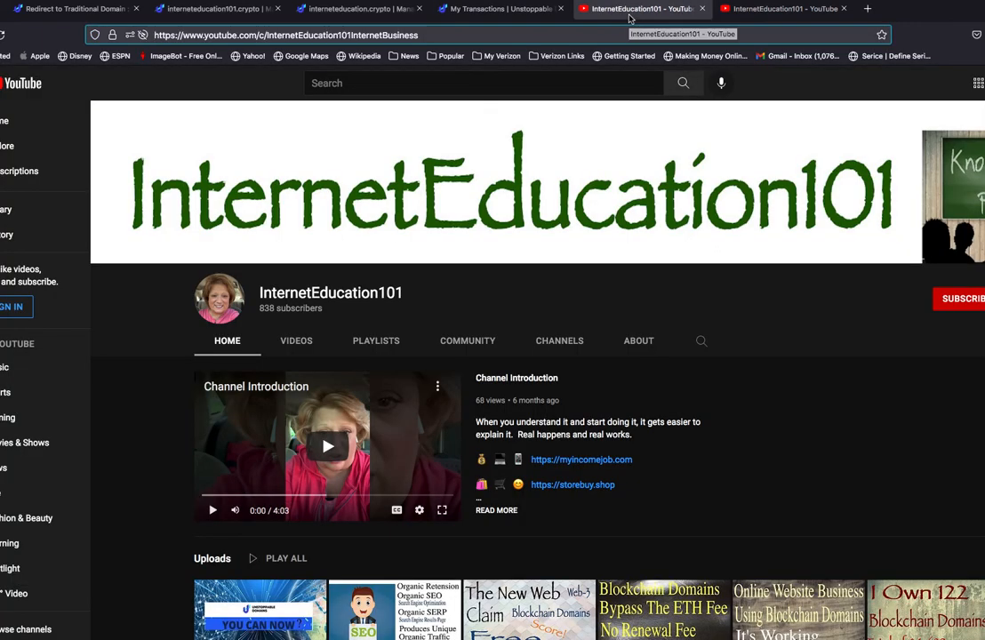